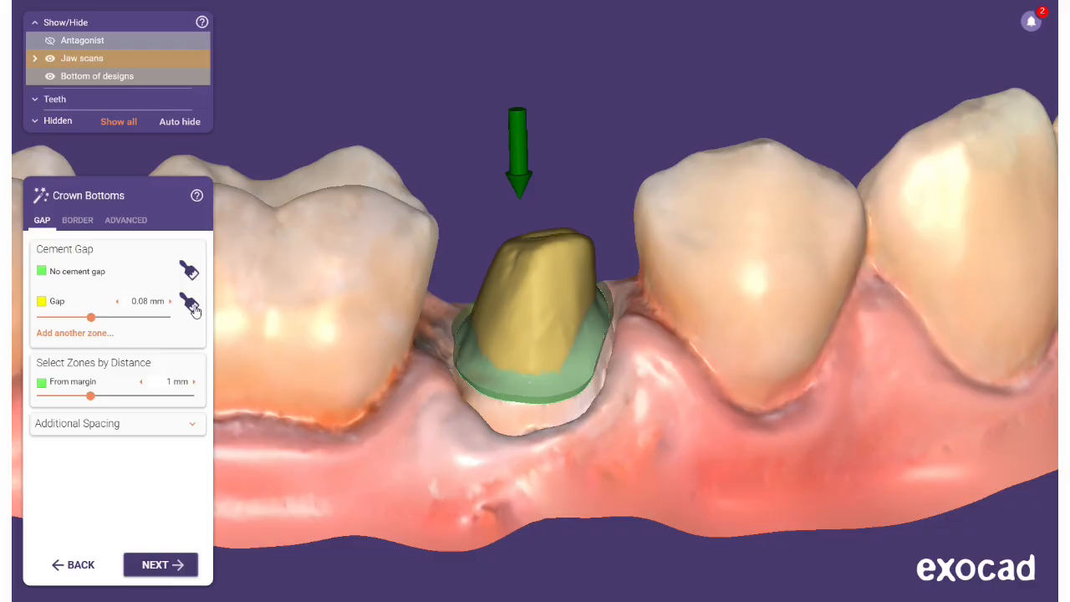
- Try freehand marking of the Gap zone along its boundary with the no-cement-gap band on the prepared tooth
left_click(193, 306)
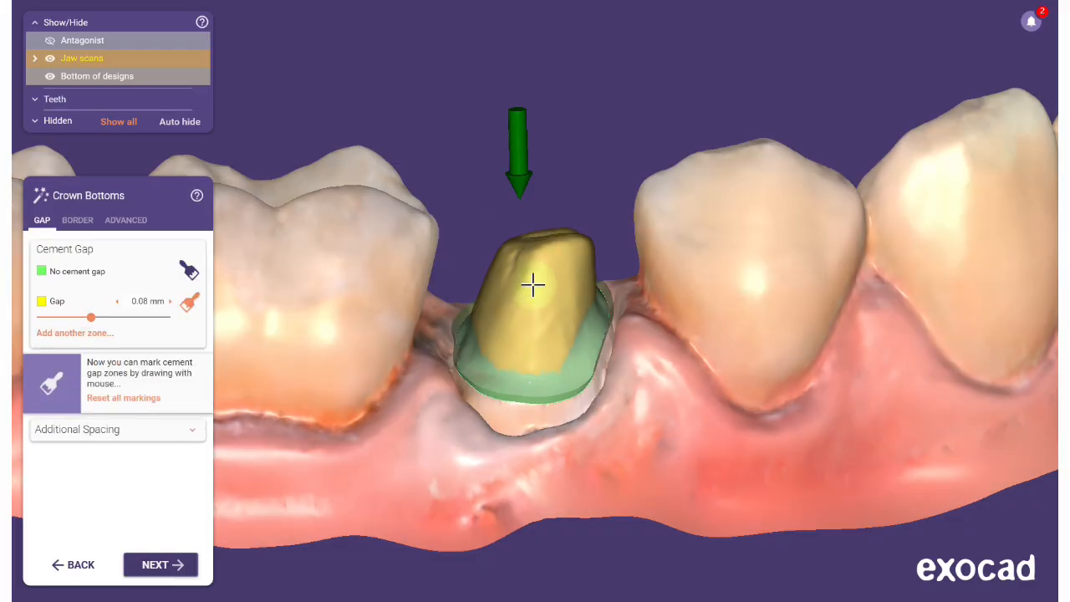
mouse_move(521, 311)
left_mouse_down()
mouse_move(514, 370)
mouse_move(526, 301)
mouse_move(528, 375)
mouse_move(604, 358)
left_mouse_up()
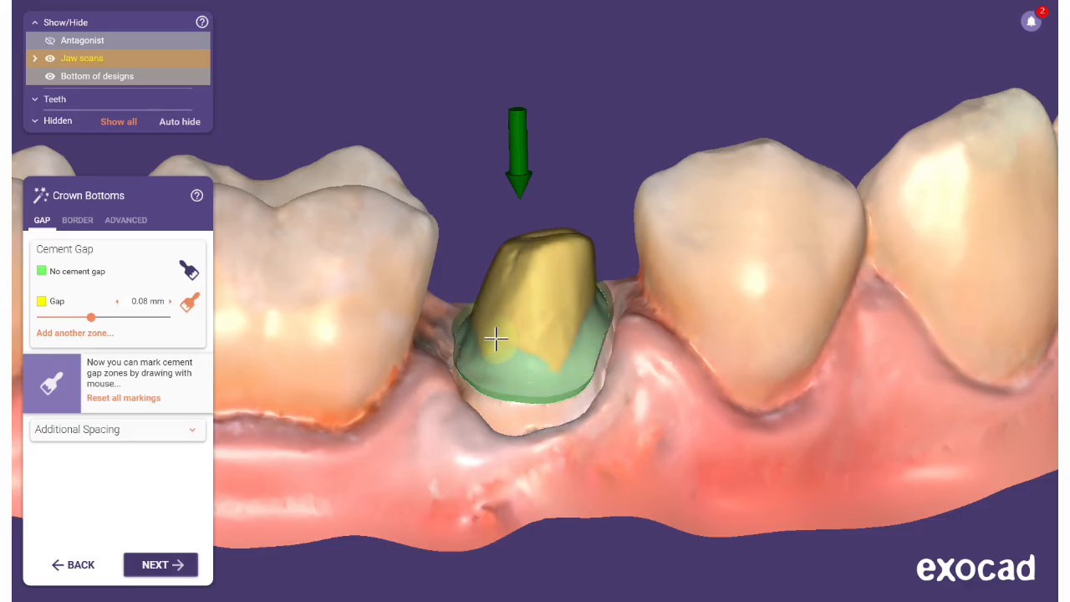
scroll(522, 326, "down", 1)
mouse_move(521, 329)
left_mouse_down()
mouse_move(494, 348)
mouse_move(535, 355)
left_mouse_up()
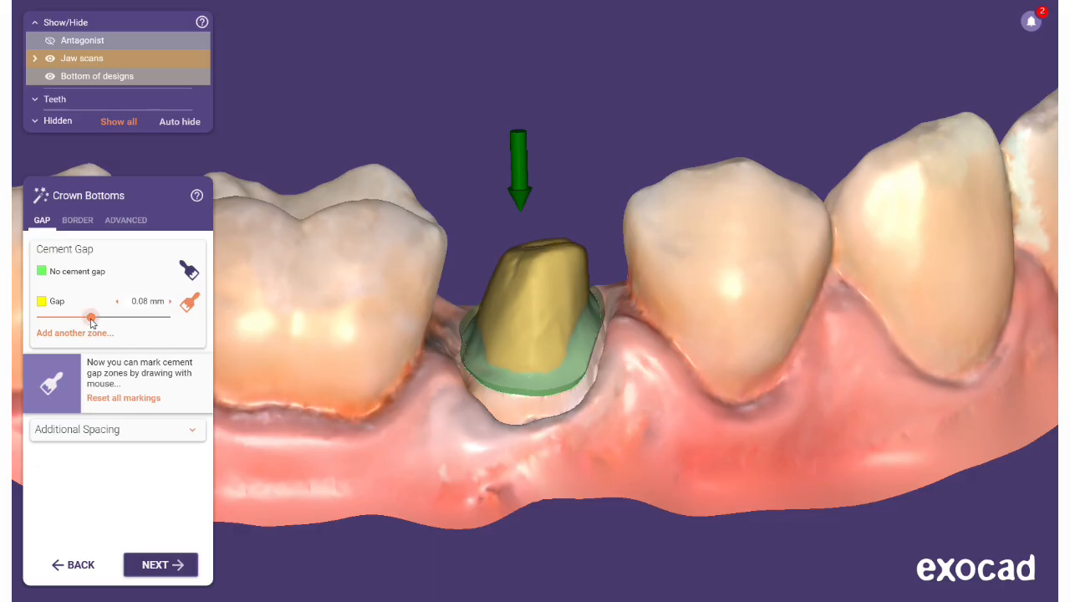
- Try a cement gap of 0.2 mm and return it to 0.08 mm
left_click_drag(92, 322, 215, 310)
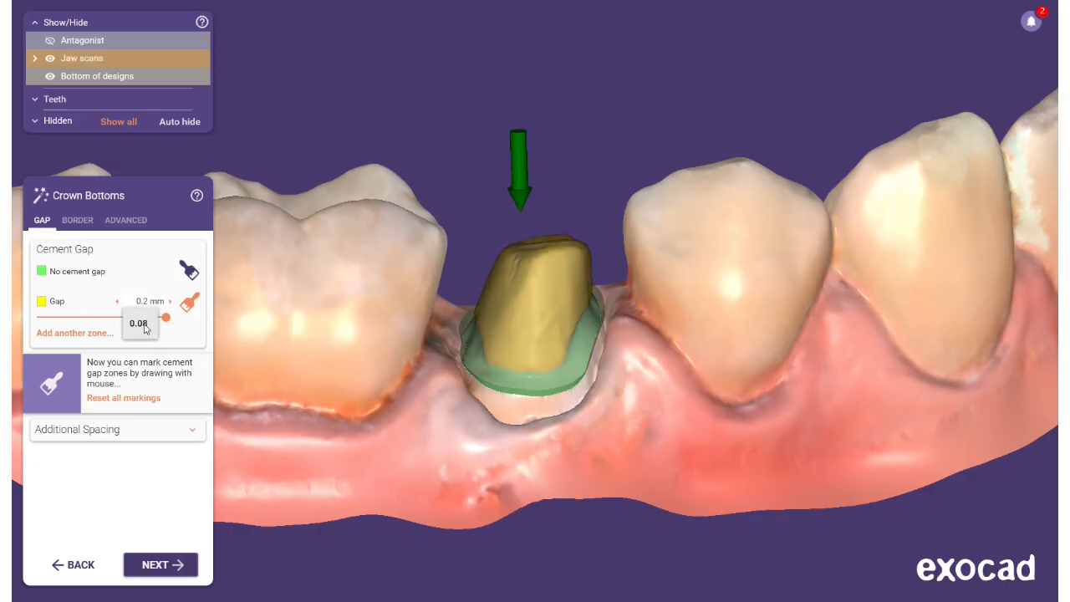
left_click(146, 327)
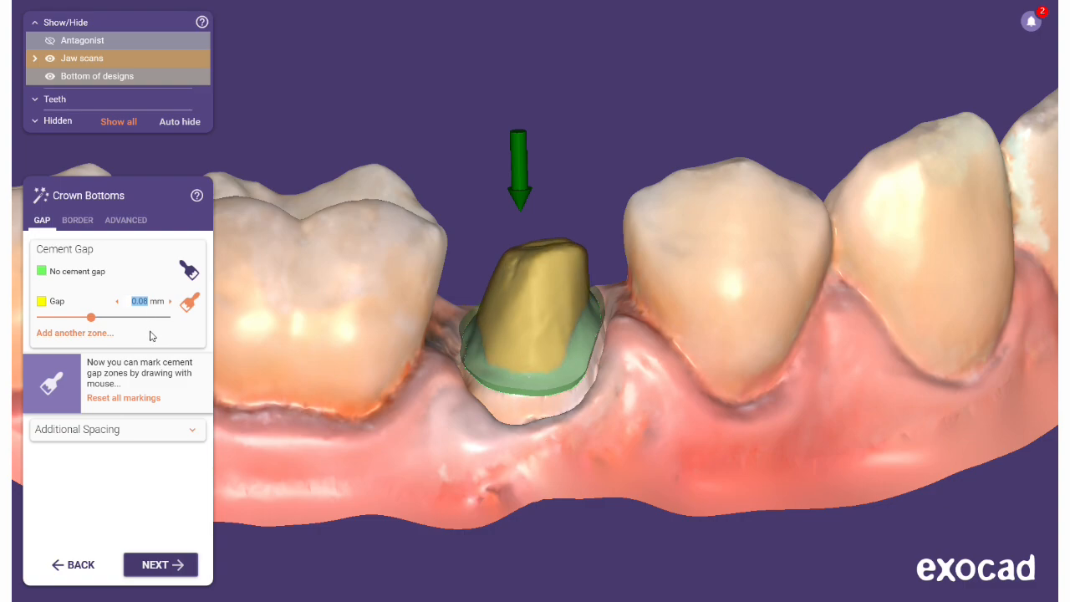
- Add another cement gap zone and paint it over the top surface of the prepared tooth
left_click(77, 335)
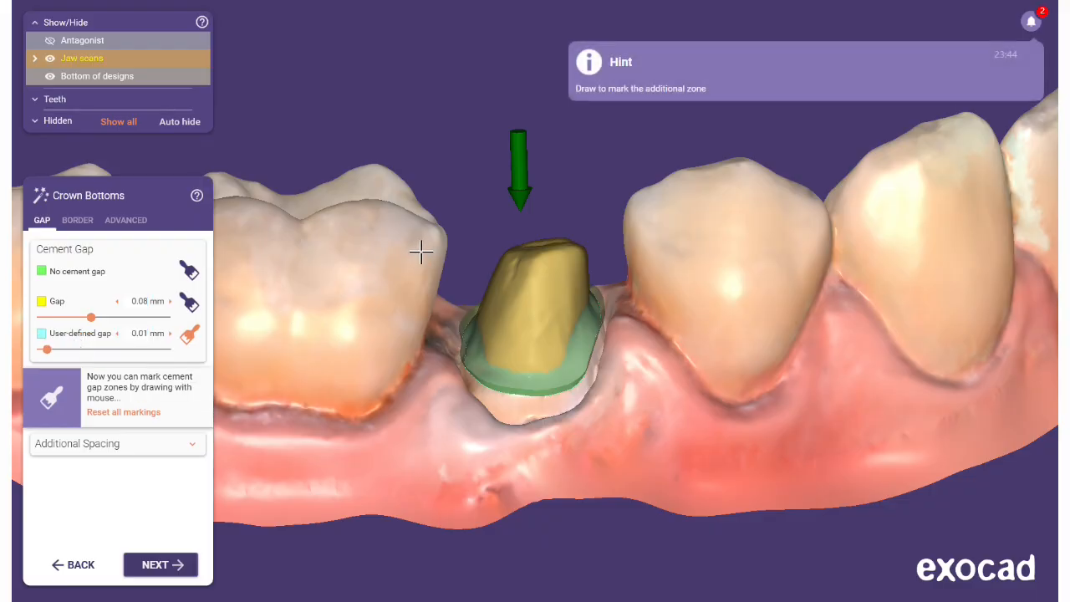
mouse_move(421, 251)
right_mouse_down()
mouse_move(420, 310)
mouse_move(434, 315)
right_mouse_up()
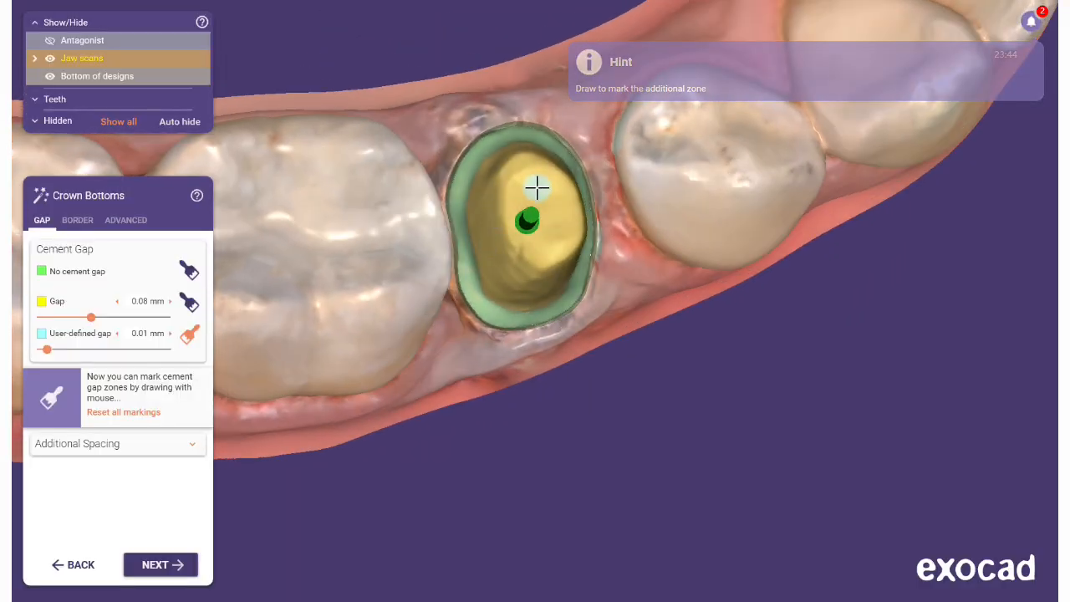
mouse_move(536, 189)
left_mouse_down()
mouse_move(525, 210)
mouse_move(554, 212)
mouse_move(535, 226)
mouse_move(562, 235)
mouse_move(551, 182)
mouse_move(520, 172)
mouse_move(544, 243)
left_mouse_up()
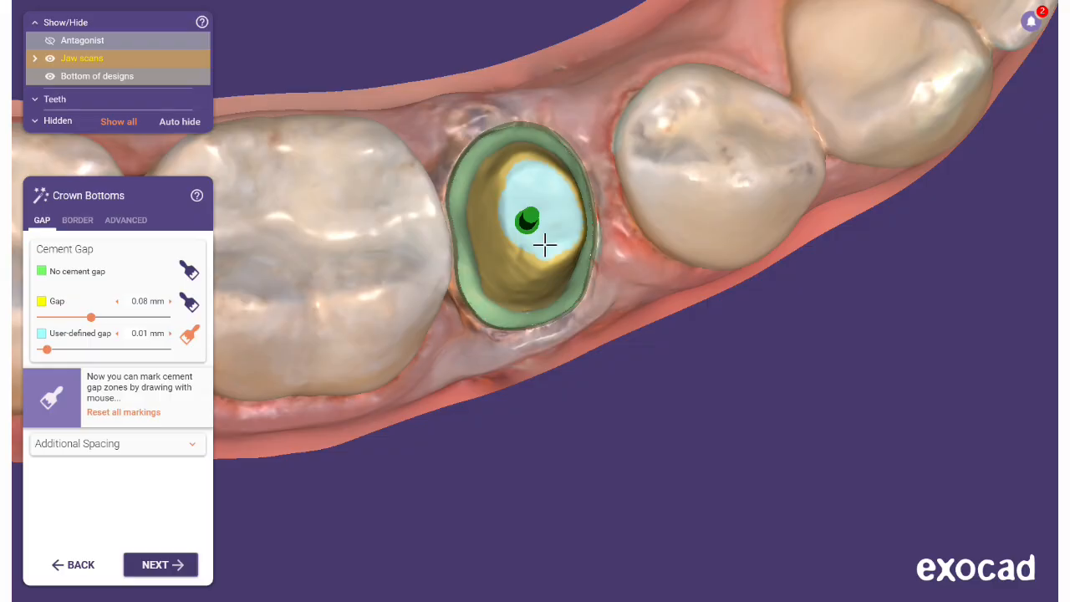
- Try a user-defined gap of 0.2 mm and return it to 0.01 mm
right_click_drag(488, 336, 484, 326)
left_click_drag(48, 354, 224, 346)
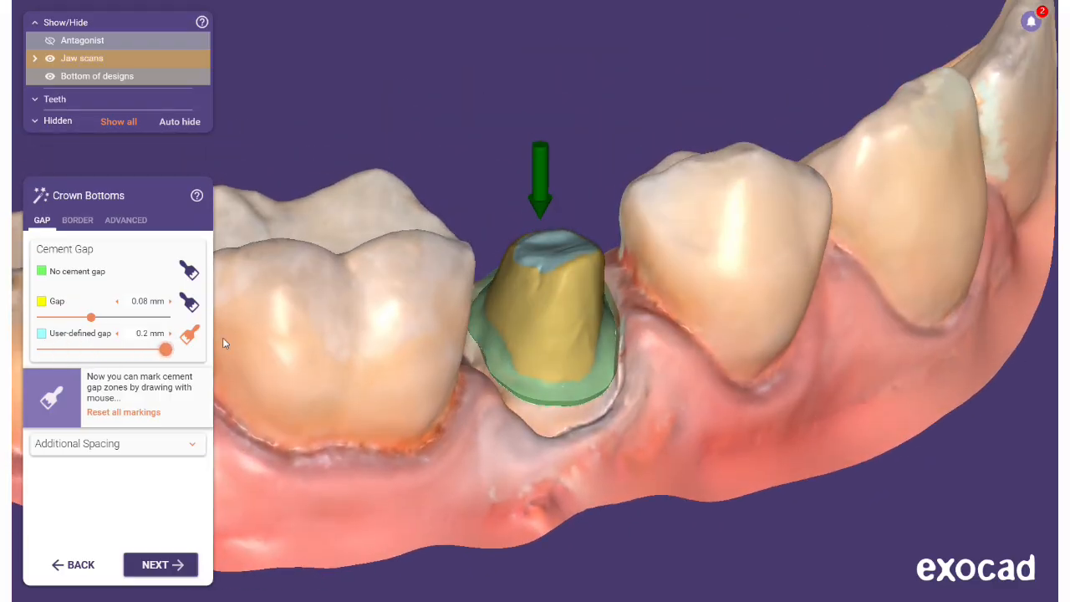
double_click(153, 336)
left_click(143, 355)
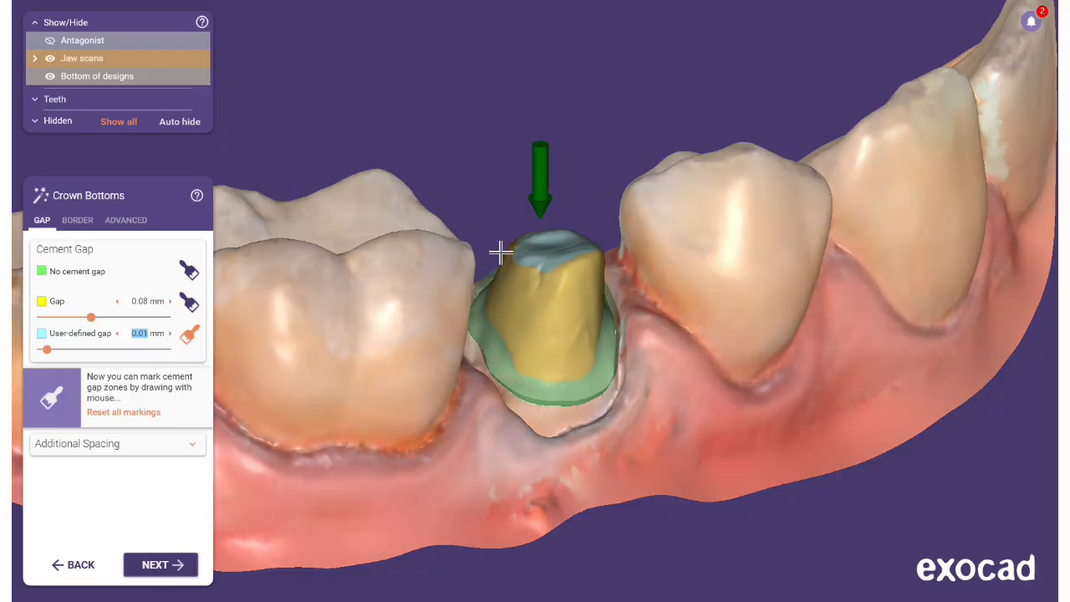
- Erase the user-defined gap marking from the top of the prepared tooth and reset all cement gap markings
right_click_drag(499, 251, 548, 246)
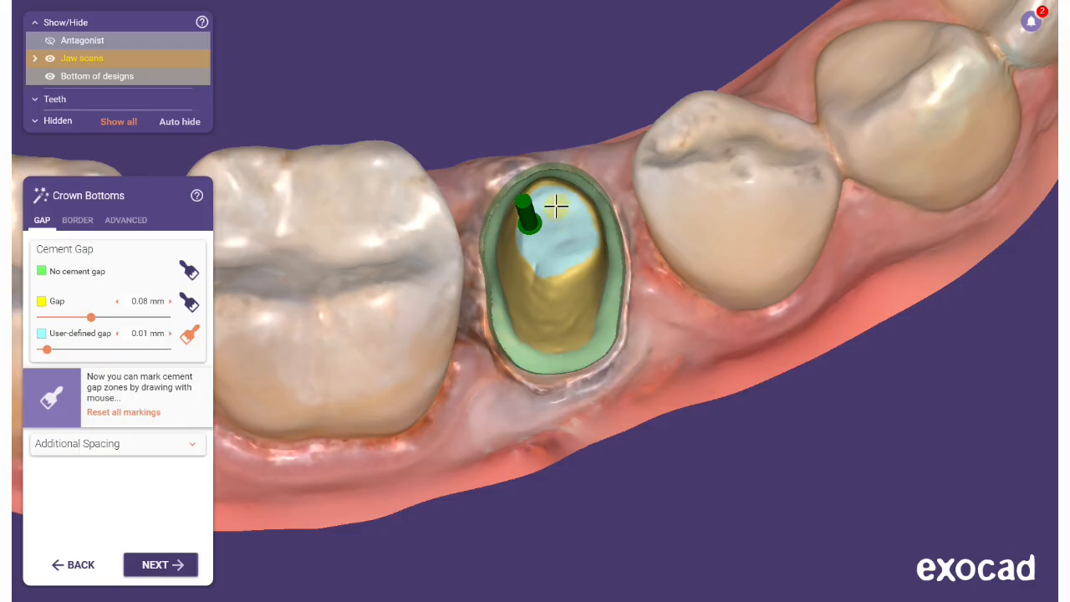
mouse_move(540, 193)
left_mouse_down("shift")
mouse_move(529, 229)
mouse_move(574, 210)
mouse_move(539, 255)
mouse_move(509, 237)
mouse_move(558, 277)
mouse_move(558, 189)
mouse_move(539, 238)
left_mouse_up("shift")
right_click_drag(506, 317, 500, 324)
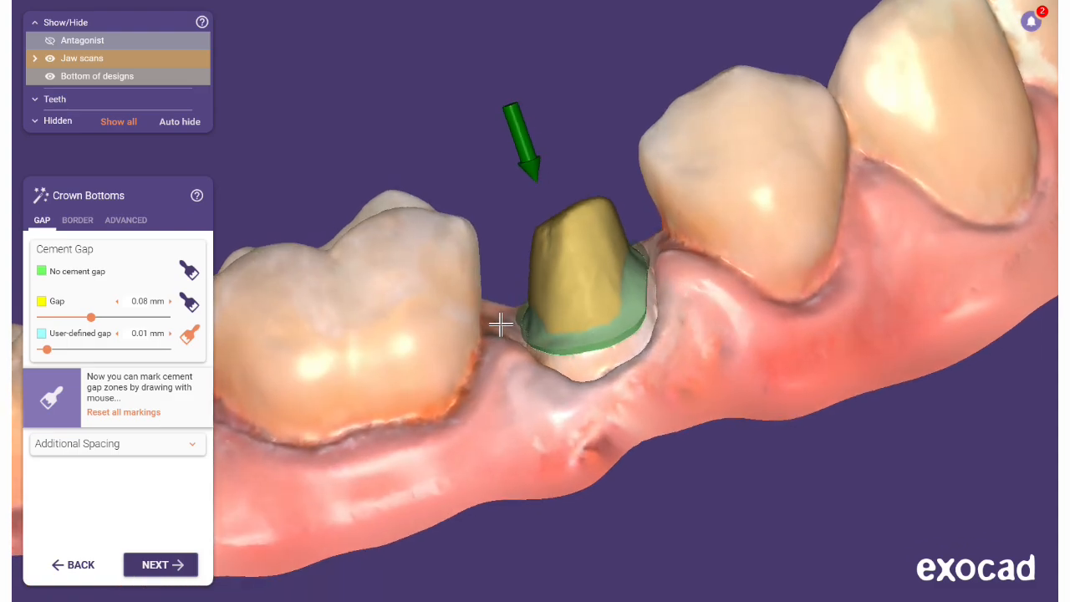
right_click_drag(944, 378, 945, 377)
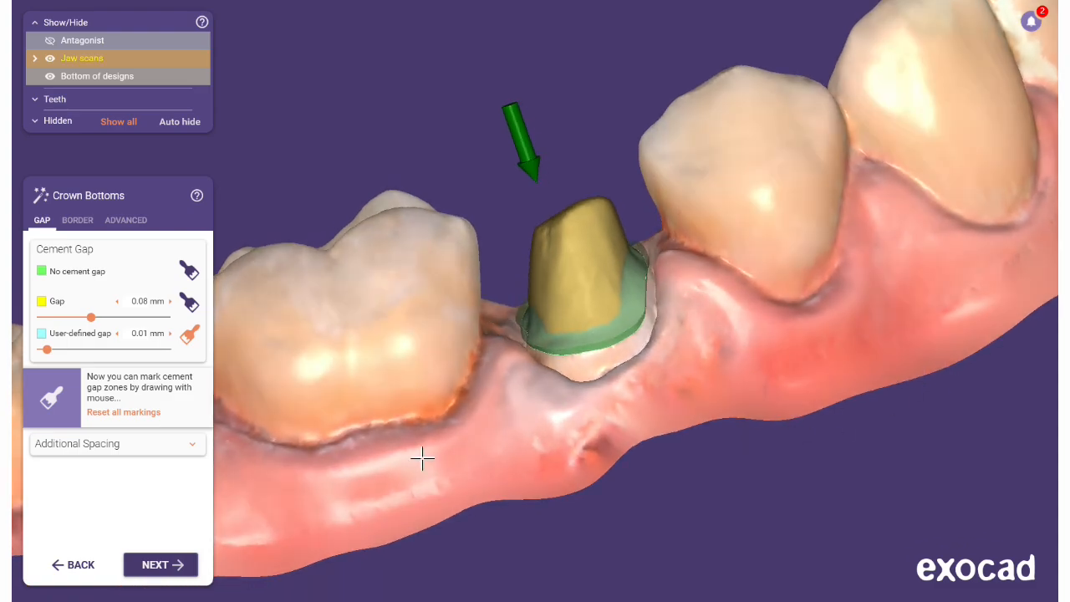
left_click(112, 413)
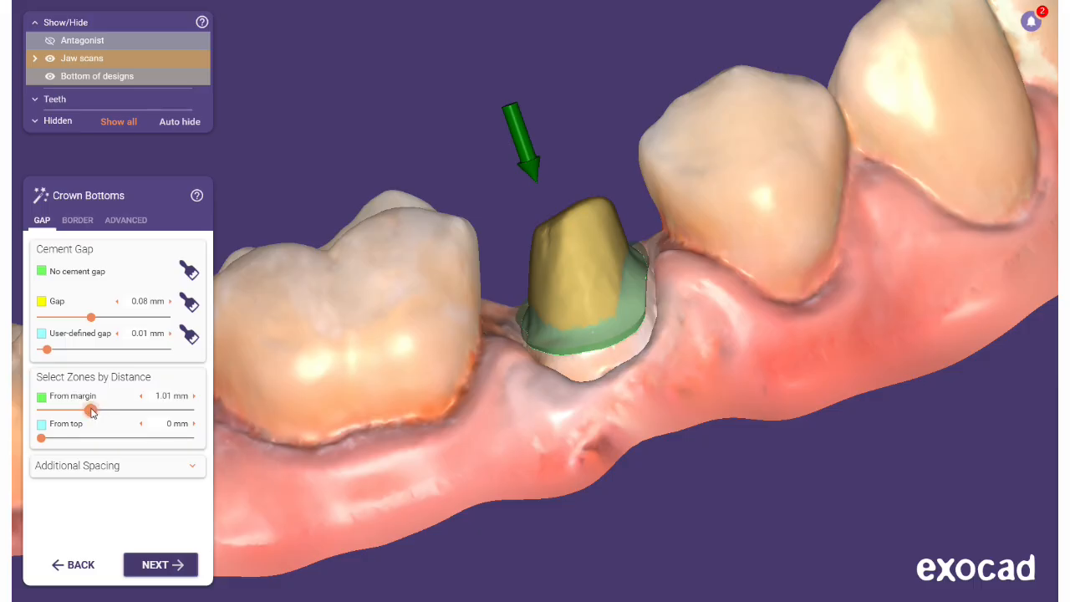
- Try a no-cement-gap zone distance of 3 mm from the margin and return it to 1 mm
left_click_drag(94, 413, 209, 409)
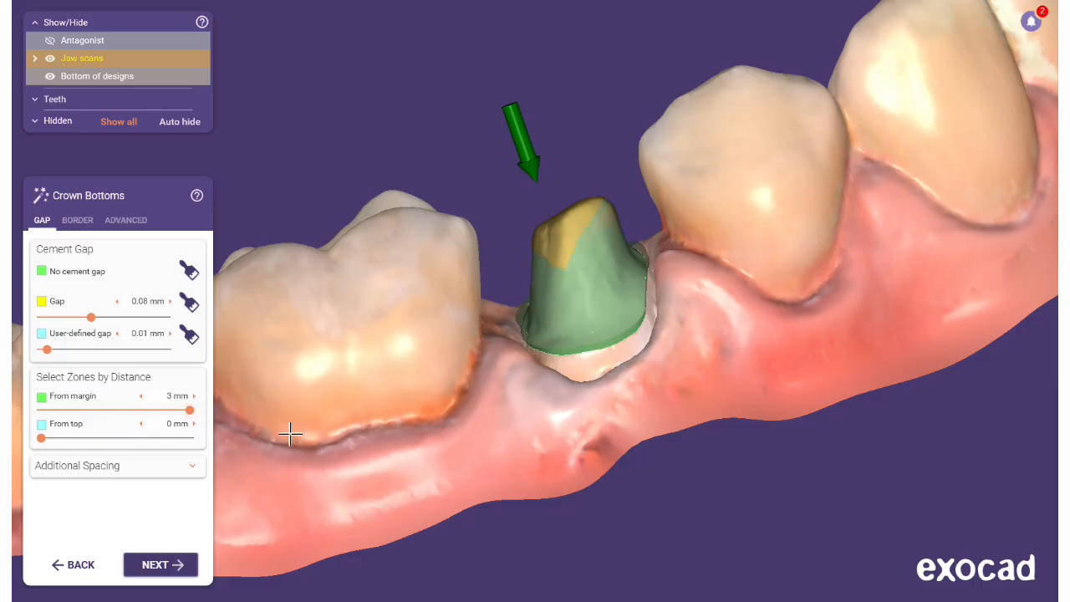
double_click(172, 397)
type("1")
key("Return")
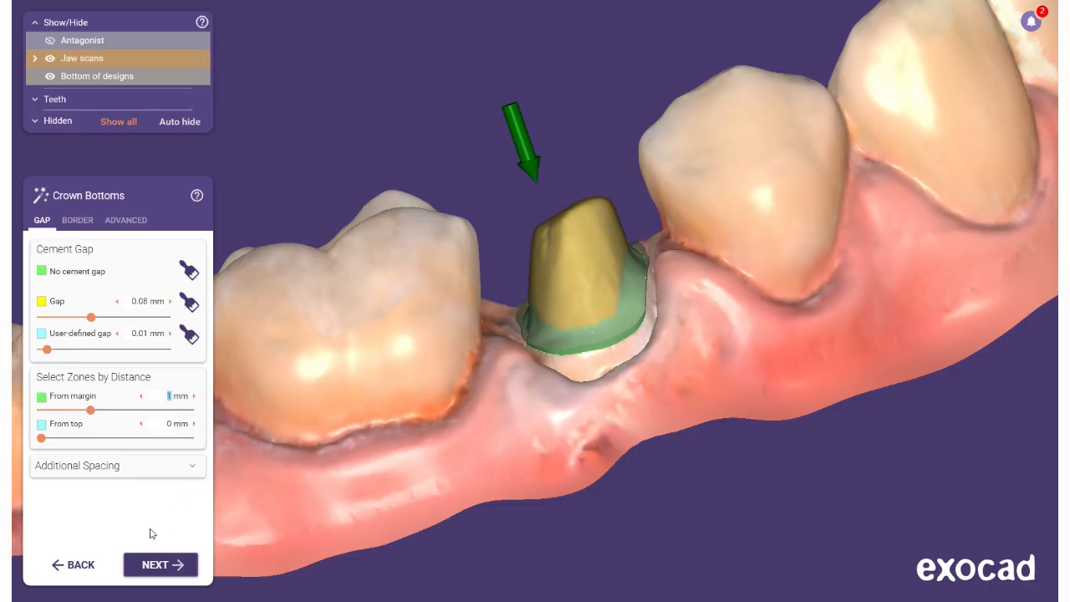
- Open the additional spacing settings and examine the crown border in cross-section at several positions along the dental arch
left_click(134, 470)
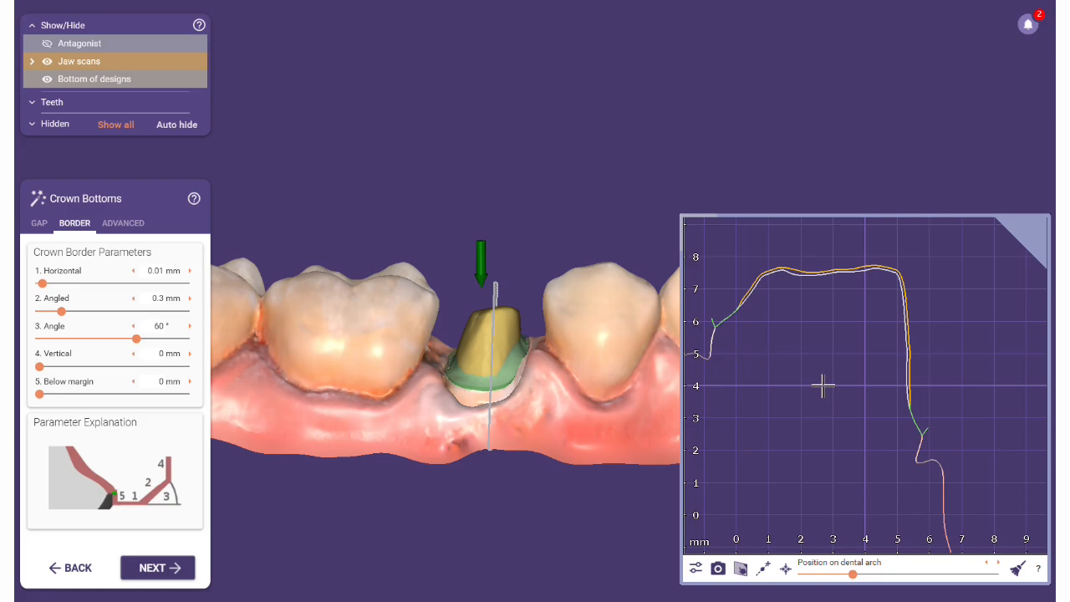
scroll(822, 385, "down", 5)
scroll(823, 385, "up", 6)
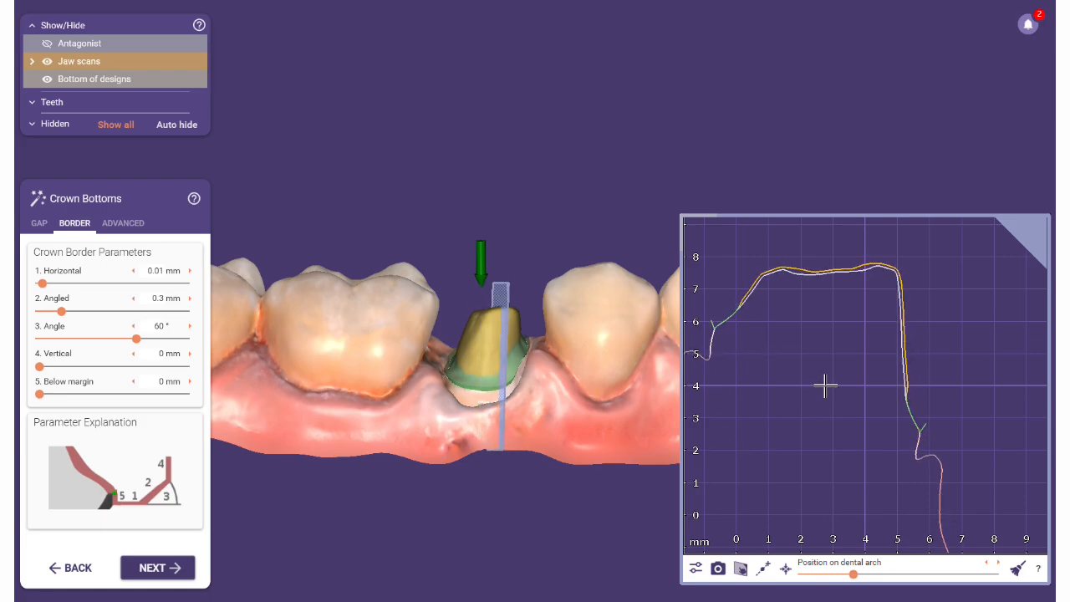
scroll(822, 385, "down", 4)
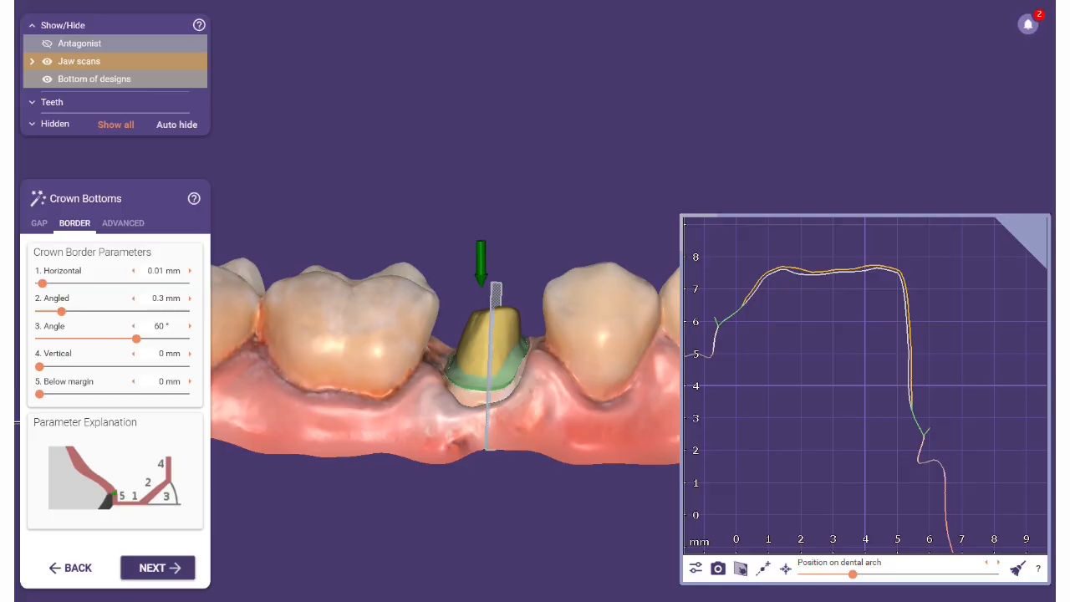
- Try a horizontal crown border of 0.35 mm and return it to 0.01 mm
left_click_drag(42, 283, 142, 284)
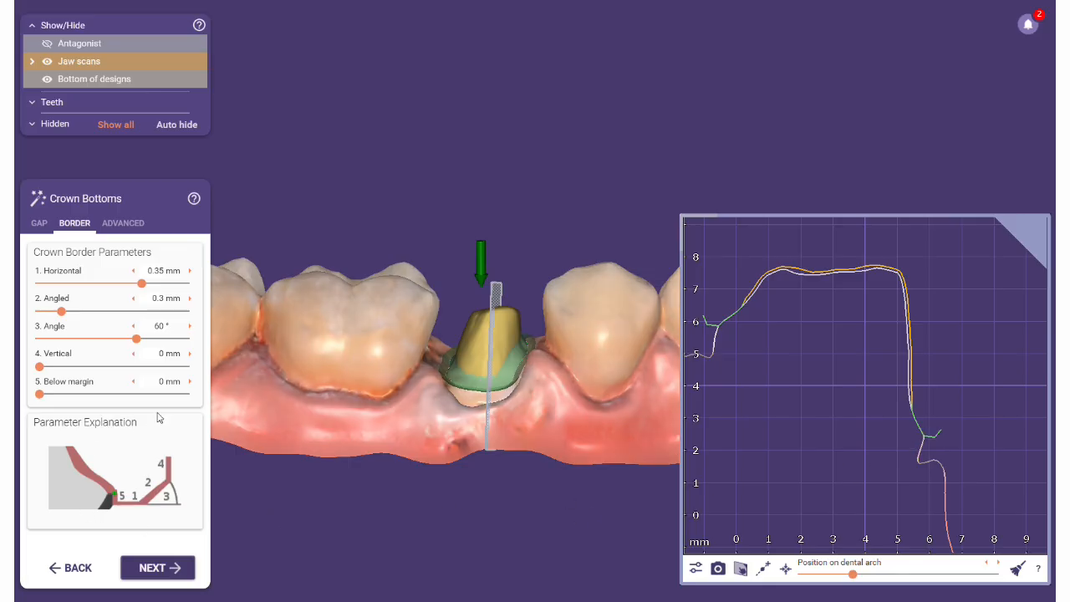
double_click(157, 273)
left_click(149, 292)
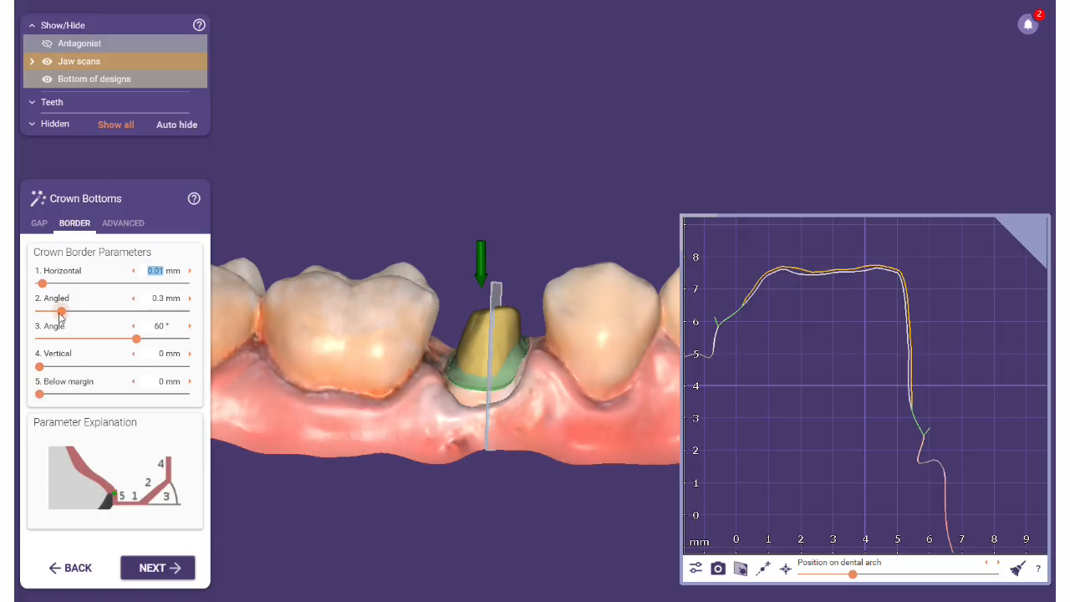
- Try an angled crown border length of 1.76 mm and return it to 0.3 mm
left_click_drag(61, 310, 103, 311)
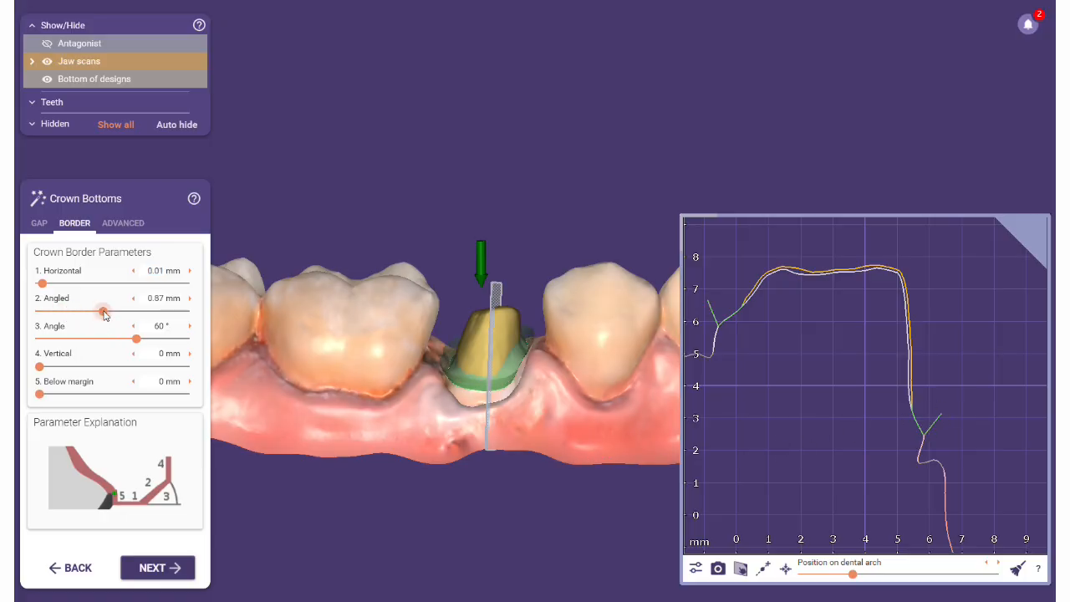
left_click_drag(103, 312, 168, 311)
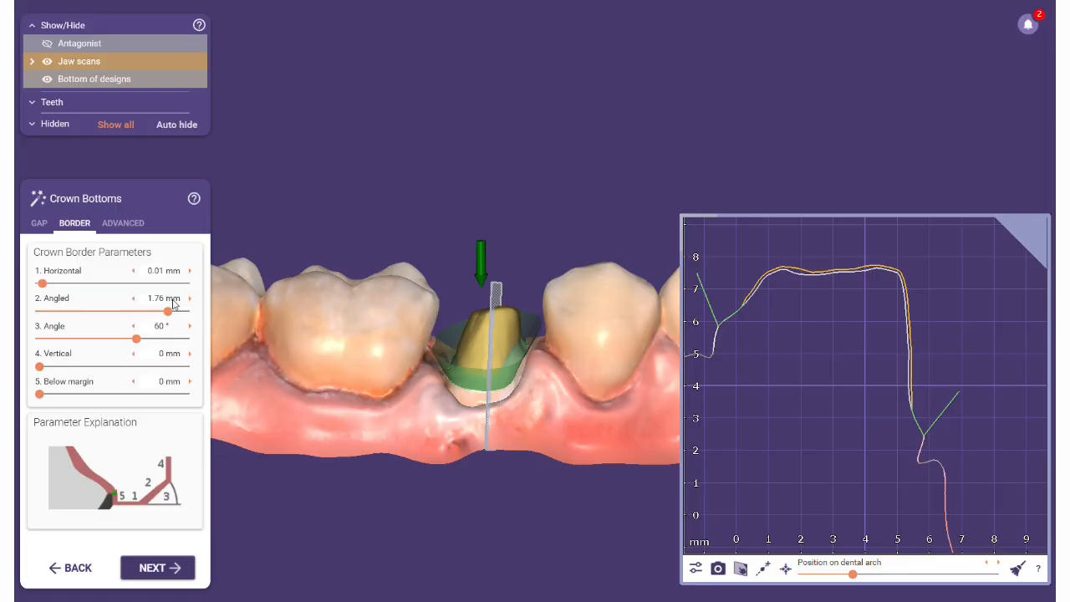
left_click(157, 299)
left_click(156, 321)
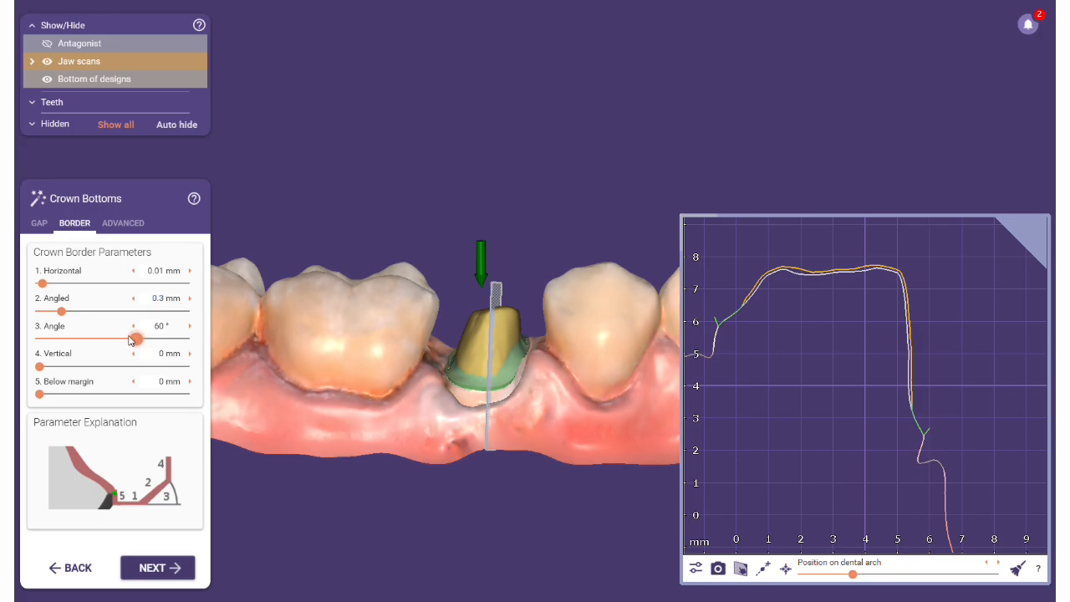
- Try a crown border angle of 0° and return it to 60°
left_click_drag(134, 339, 38, 338)
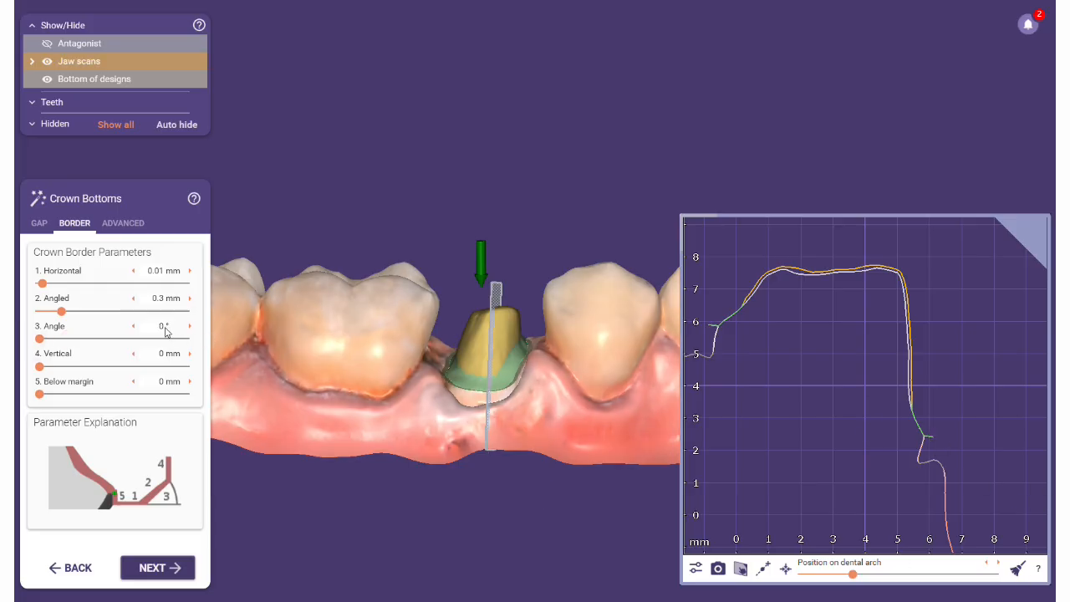
type("60")
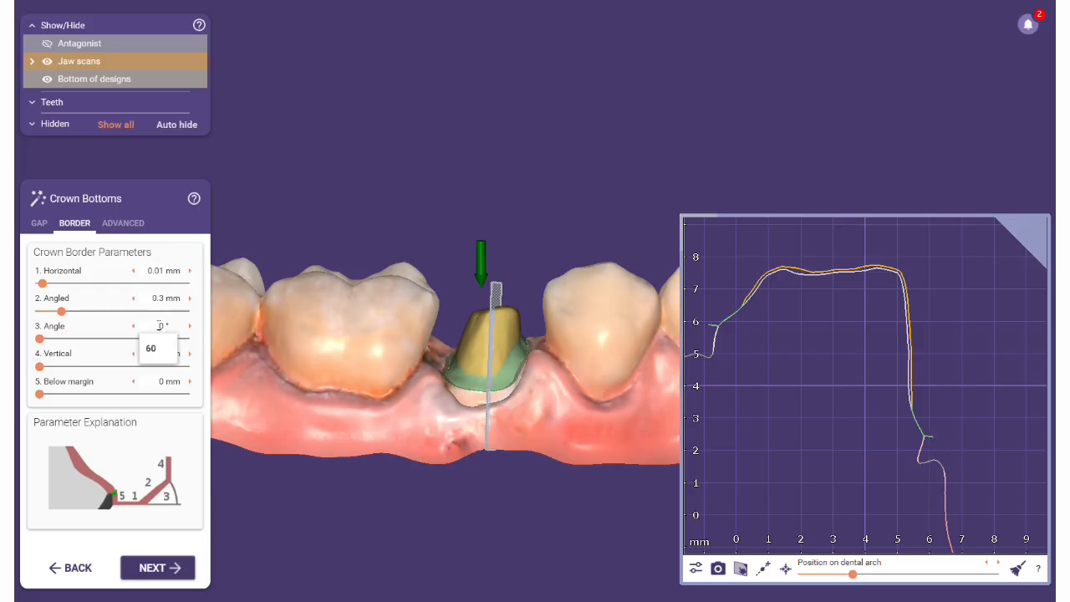
key("Return")
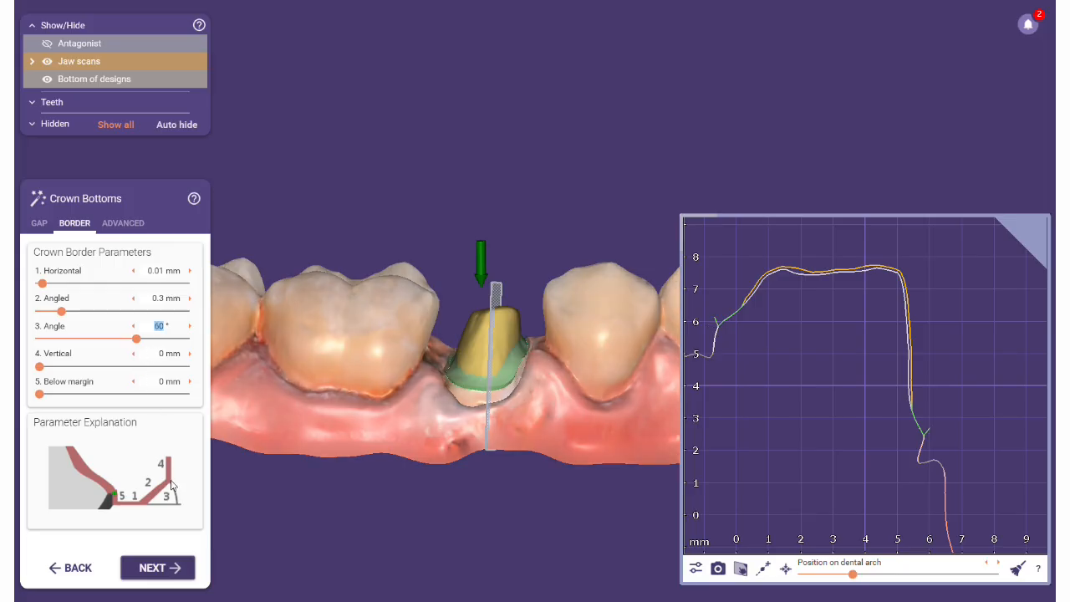
- Try a vertical crown border of 1.6 mm and return it to 0 mm
left_click_drag(45, 362, 81, 366)
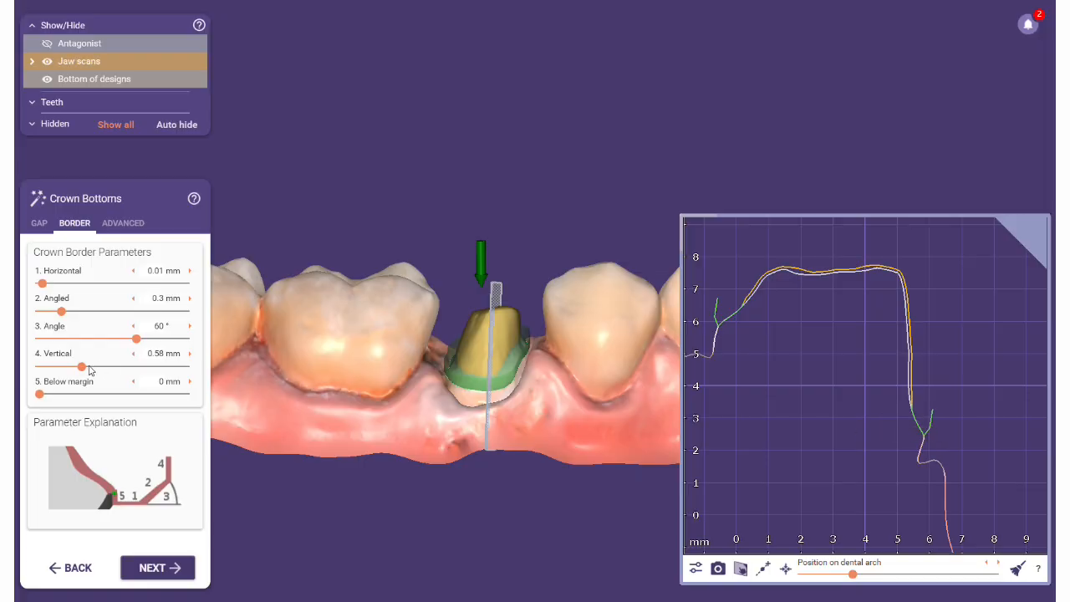
left_click_drag(84, 367, 155, 366)
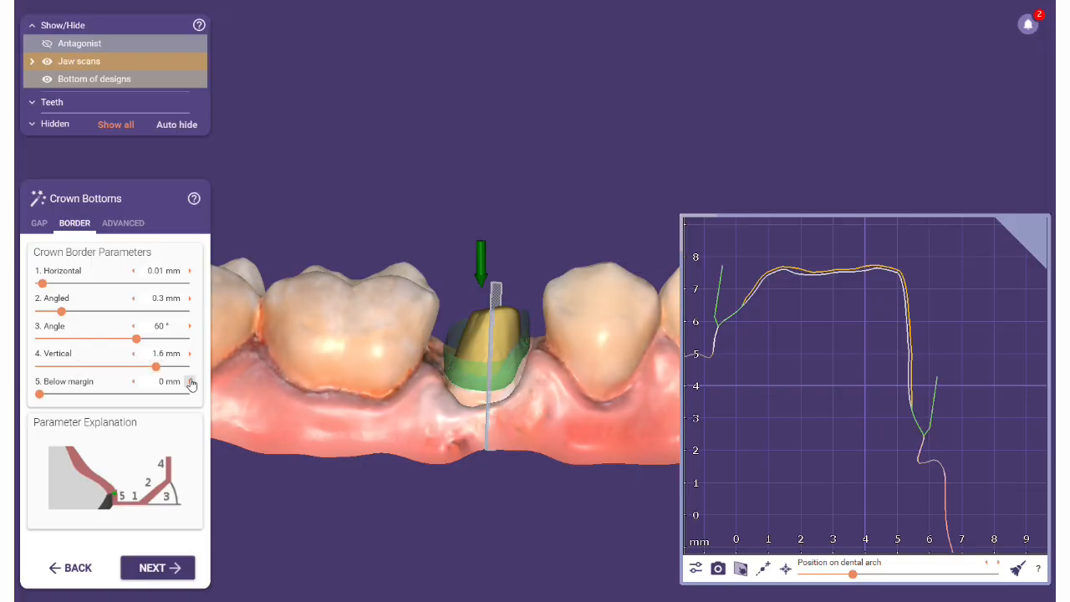
left_click(165, 357)
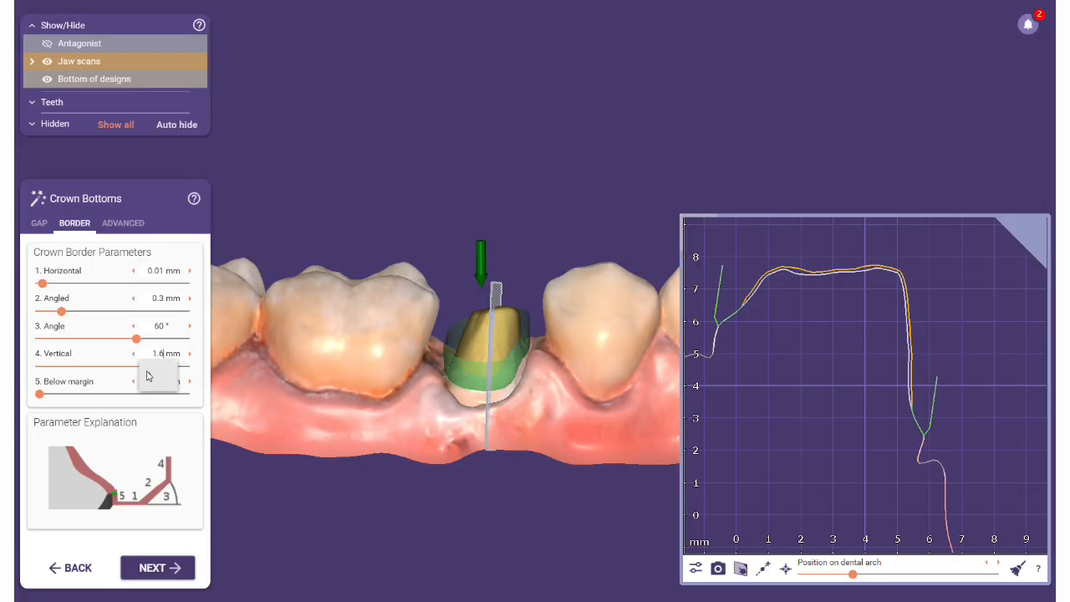
type("0")
key("Return")
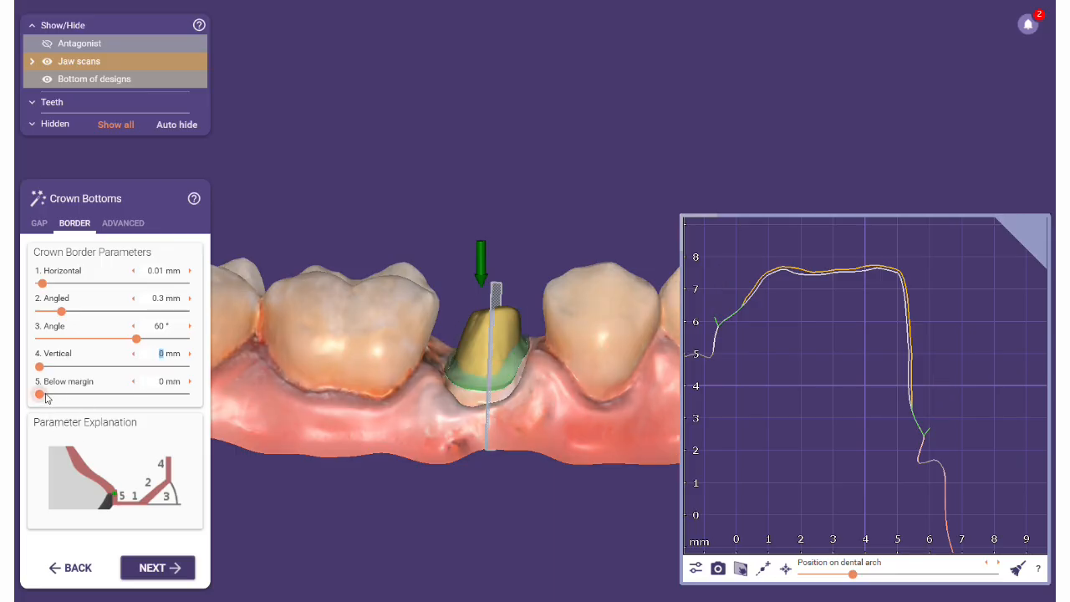
- Increase the crown border's Below margin value
left_click_drag(41, 393, 184, 394)
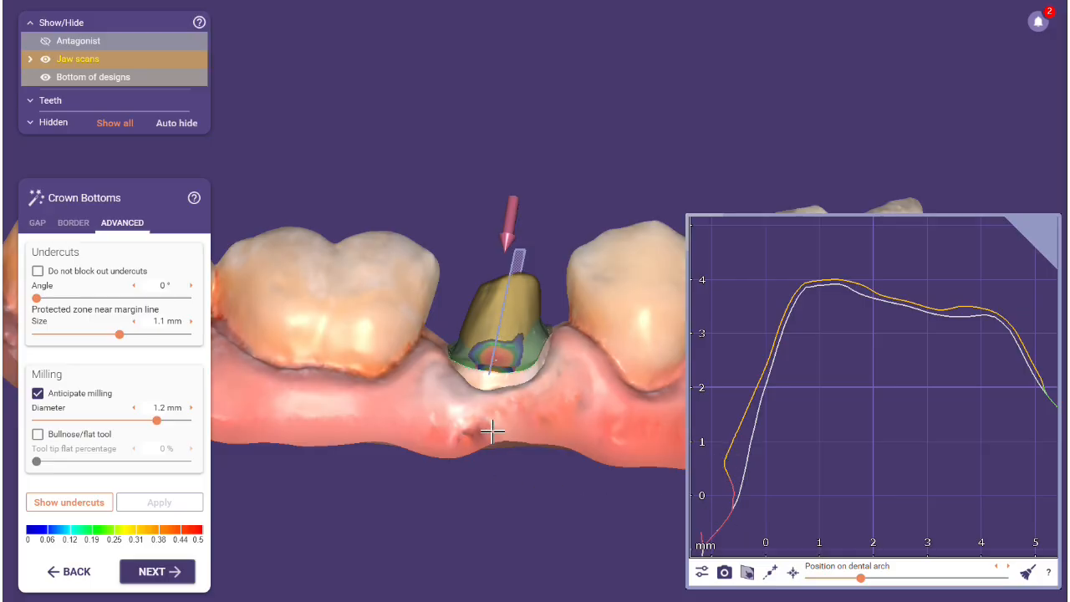
- Turn on the option not to block out undercuts and apply it to the crown bottom
right_click_drag(492, 430, 494, 431)
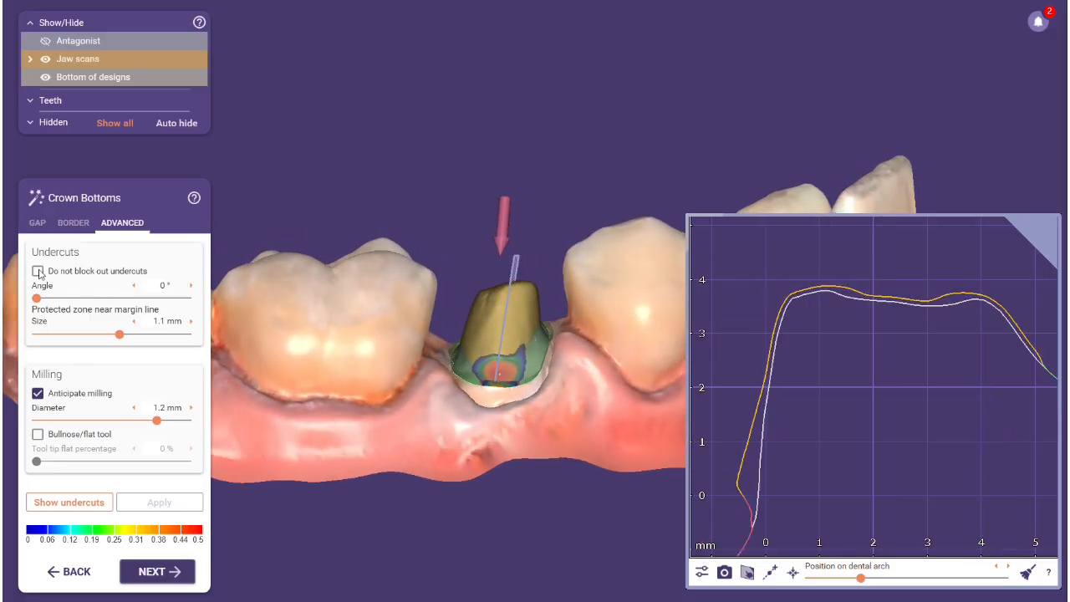
left_click(37, 272)
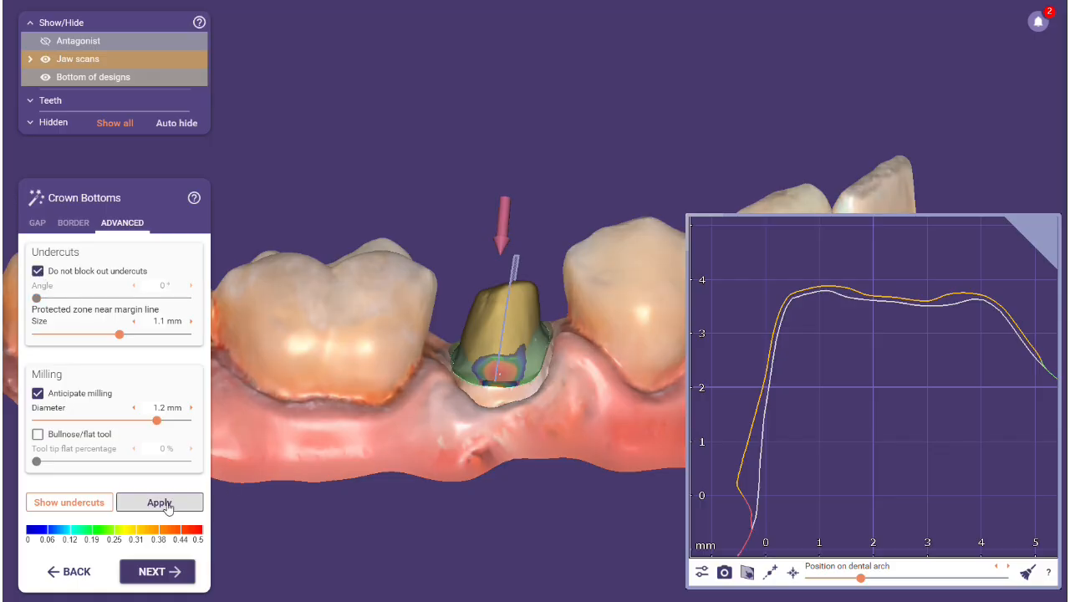
left_click(159, 502)
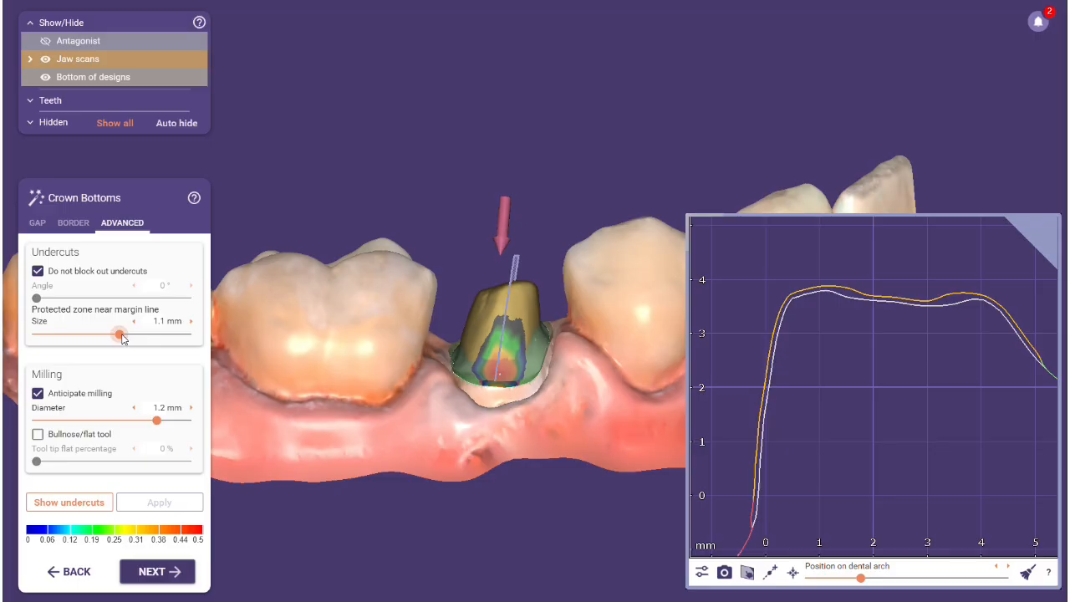
- Try protected zone sizes of 0 mm and 2 mm near the margin line, applying each to the crown bottom
left_click_drag(121, 335, 36, 335)
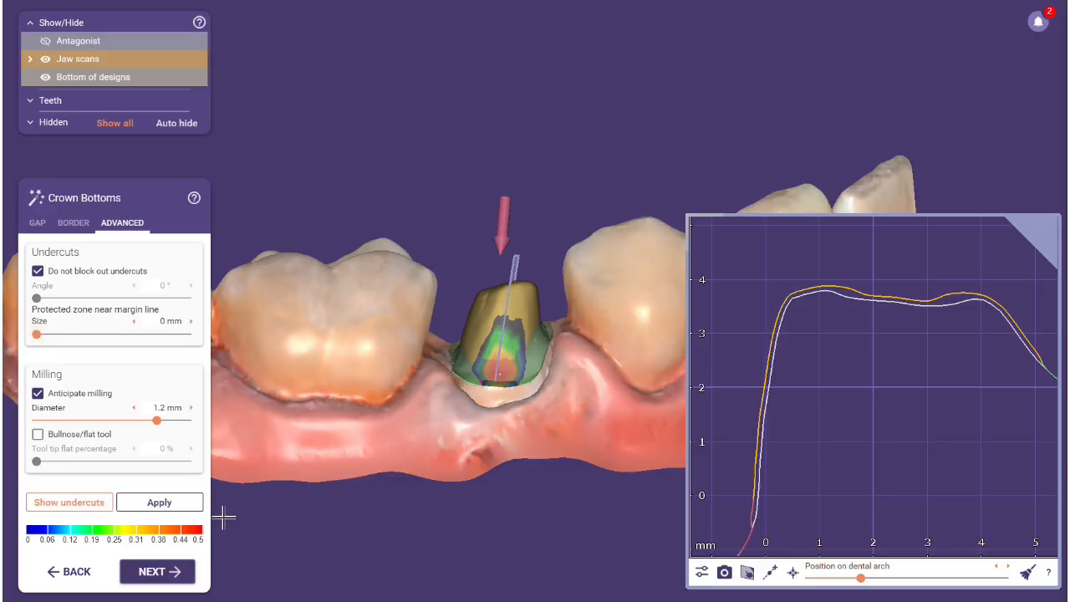
left_click(180, 503)
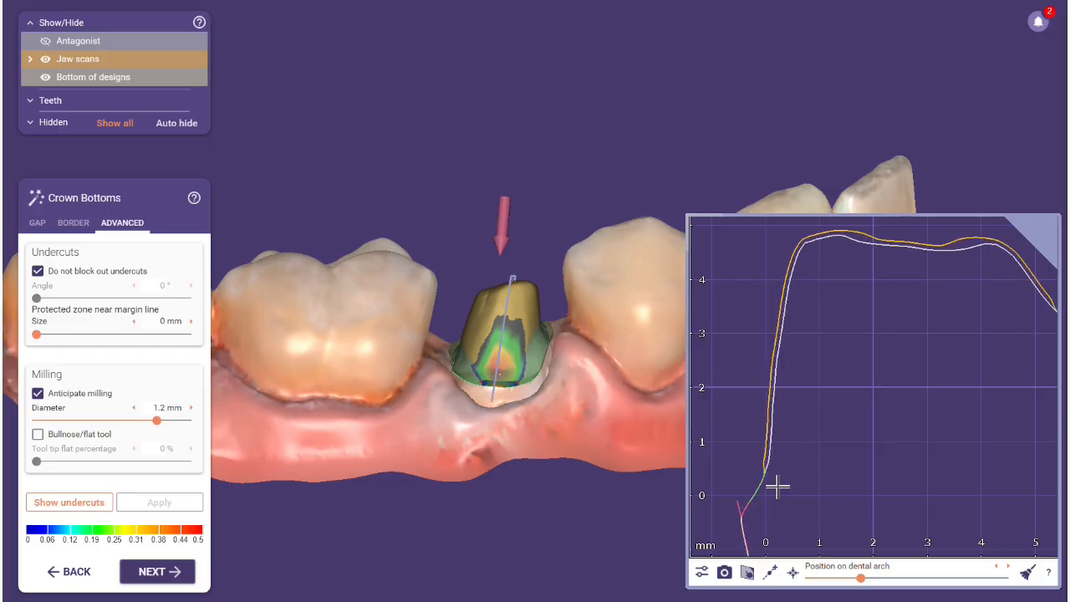
left_click_drag(36, 335, 186, 335)
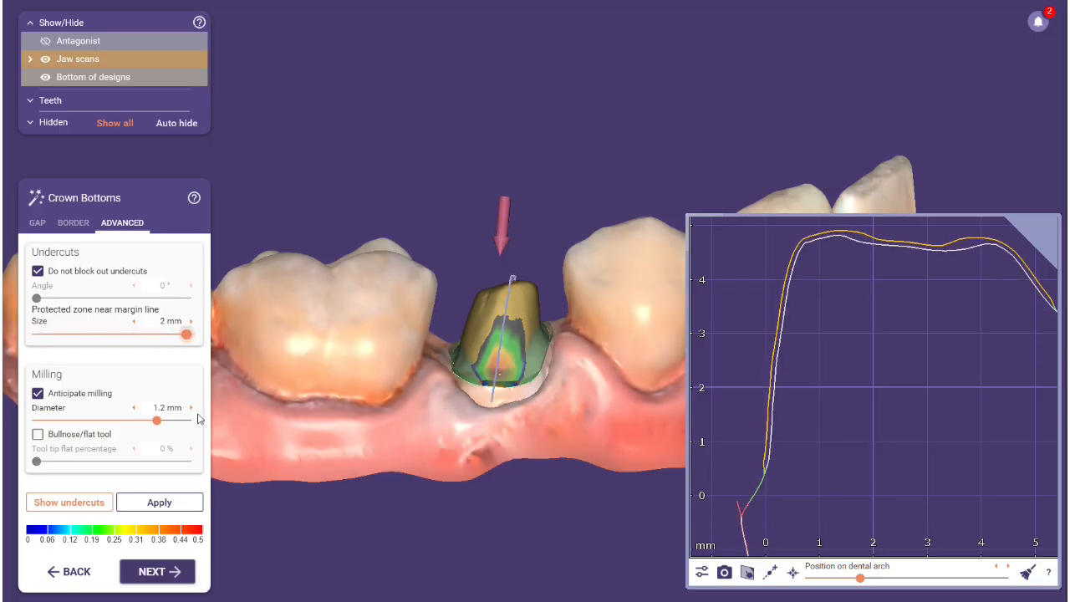
left_click(159, 503)
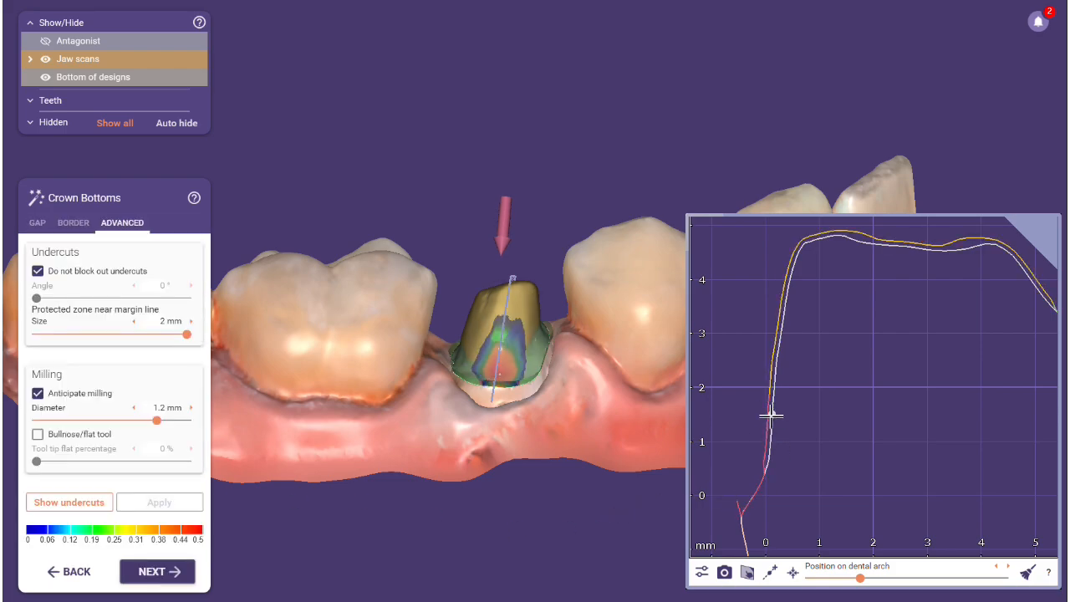
- Apply a 0.1 mm protected zone near the margin line, and turn off the option not to block out undercuts
left_click(167, 322)
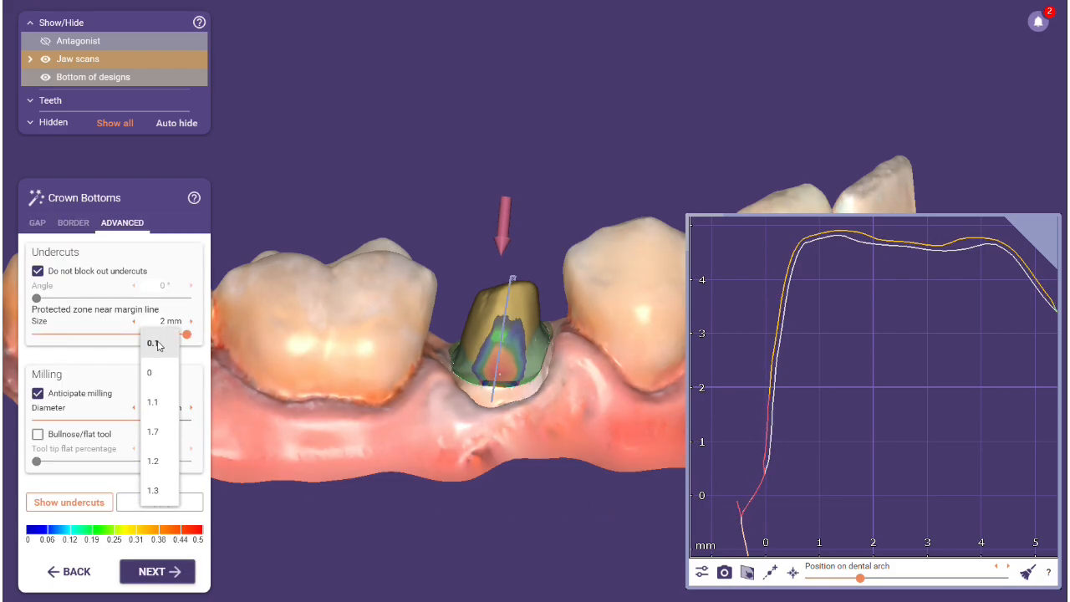
left_click(167, 349)
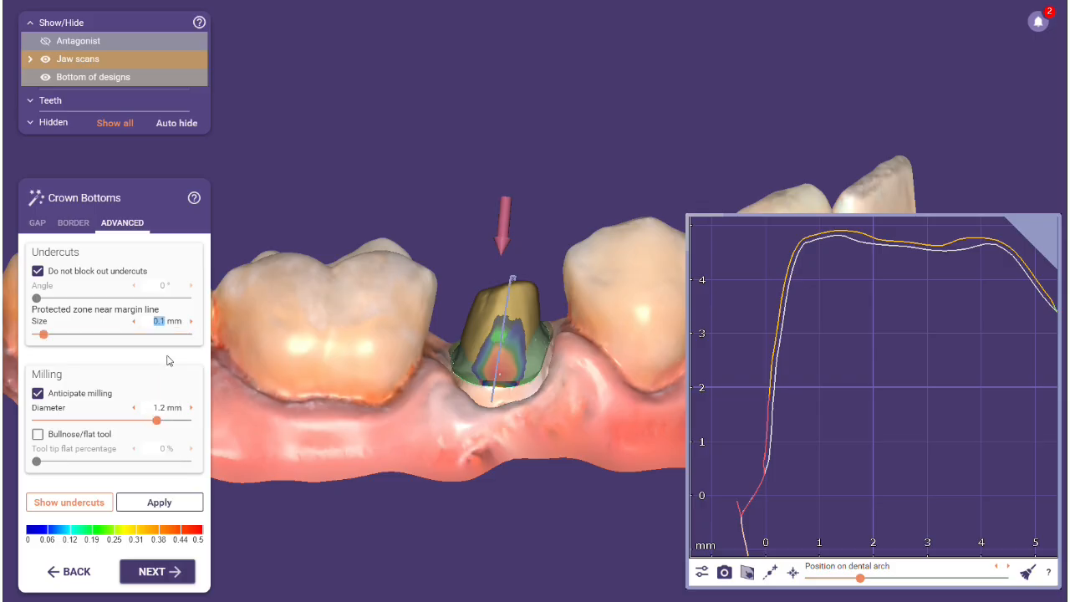
left_click(170, 504)
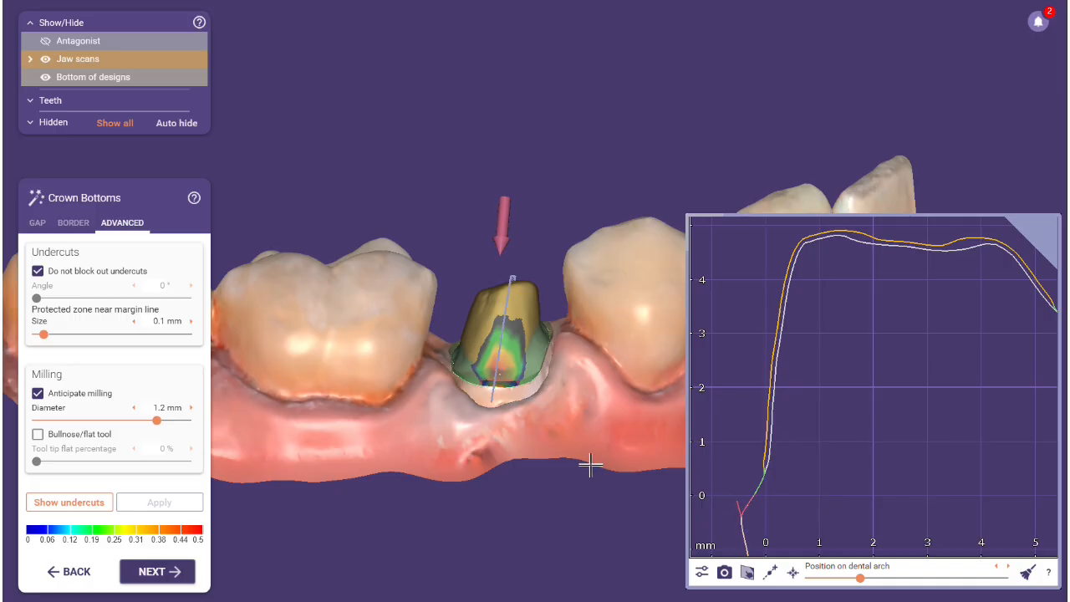
left_click(37, 271)
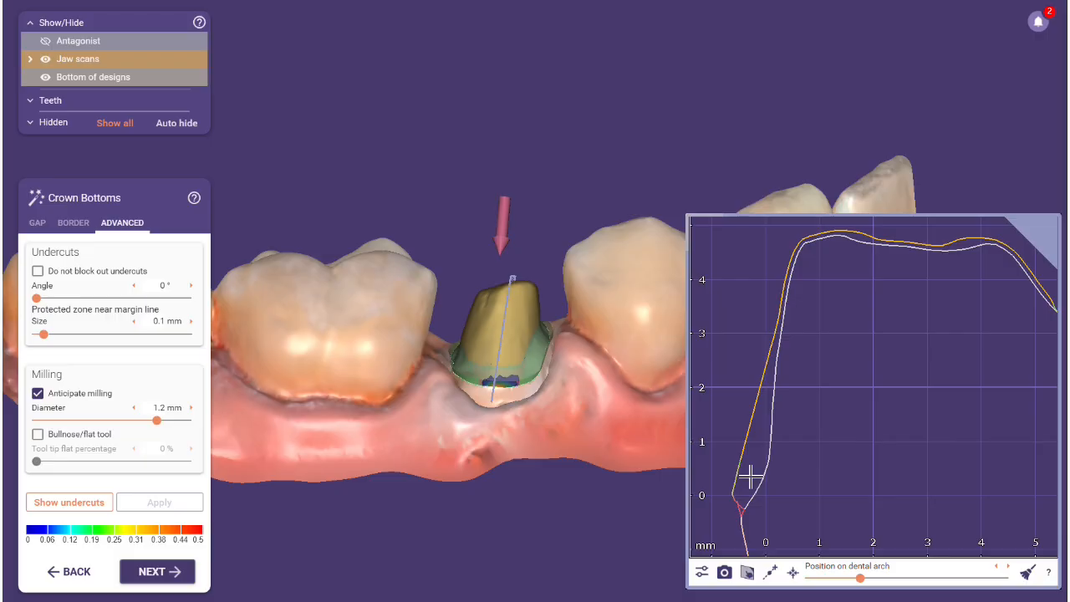
- Try leaving undercuts unblocked with a 1 mm protected zone near the margin line, and apply it
left_click(37, 271)
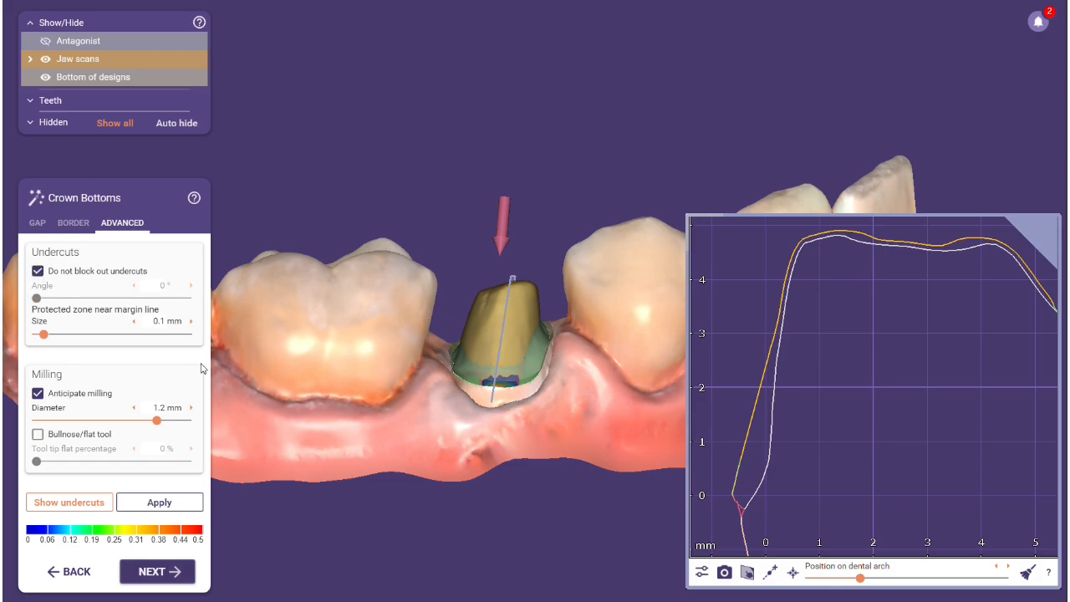
left_click(142, 335)
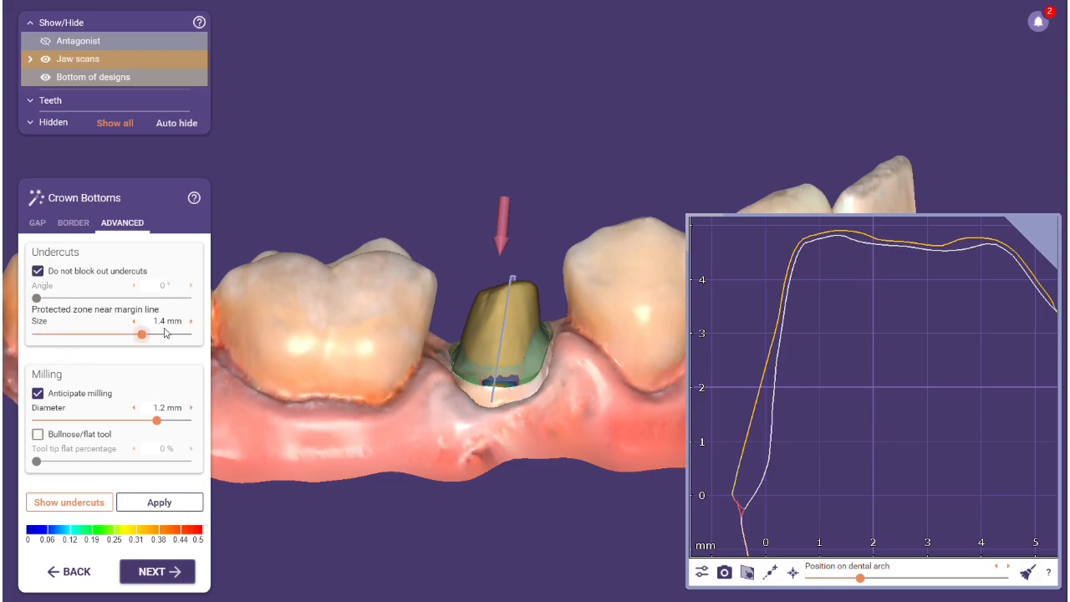
left_click(159, 322)
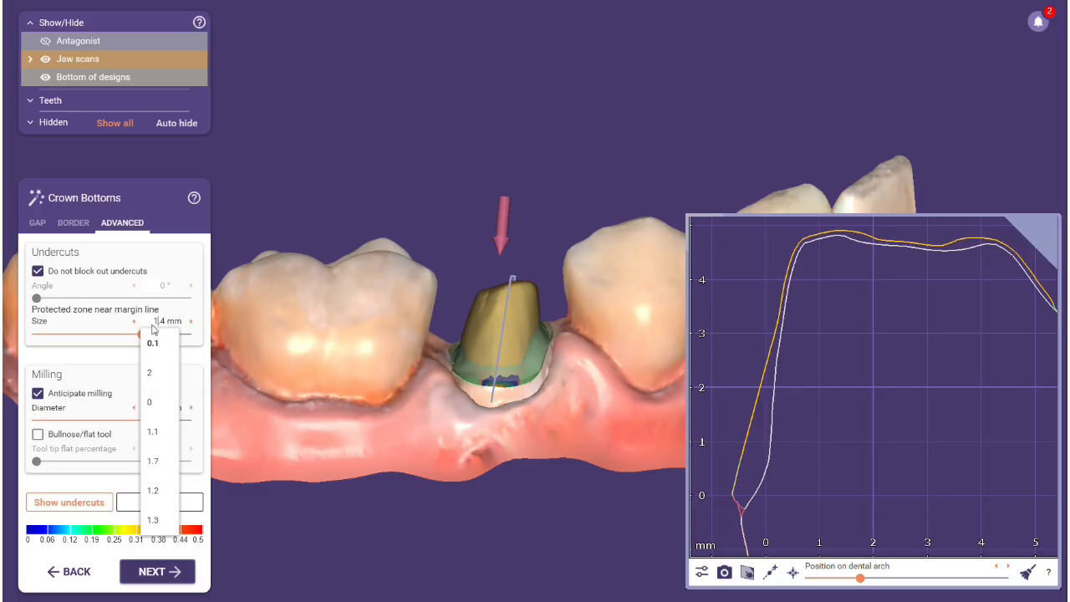
left_click(160, 321)
left_click(164, 321)
left_click(191, 385)
left_click(161, 501)
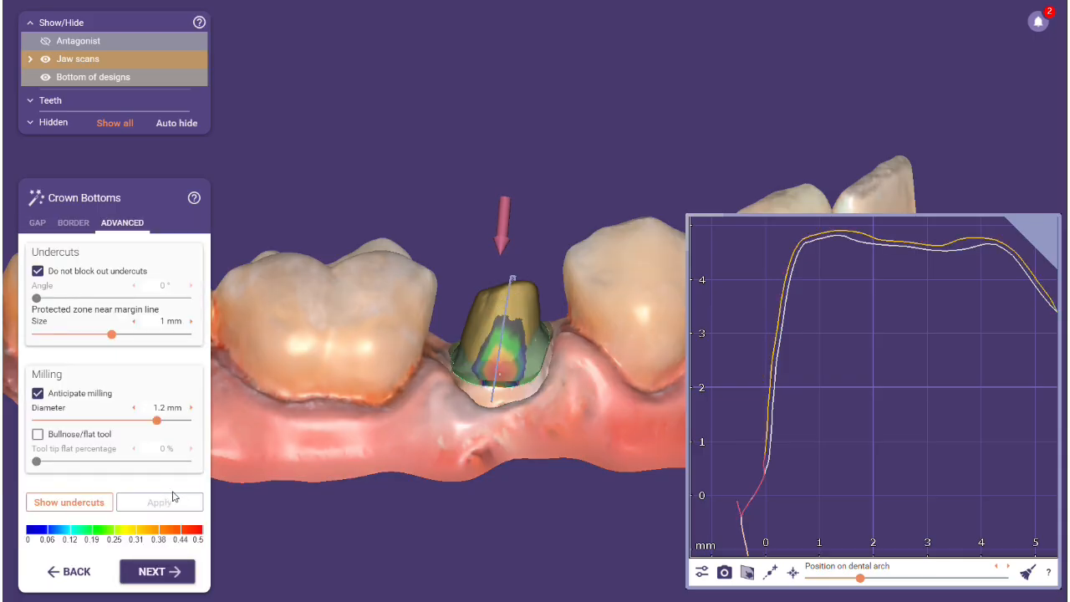
- Try blocking out undercuts with a protected zone of 0 mm and apply it to the crown bottom
left_click(38, 272)
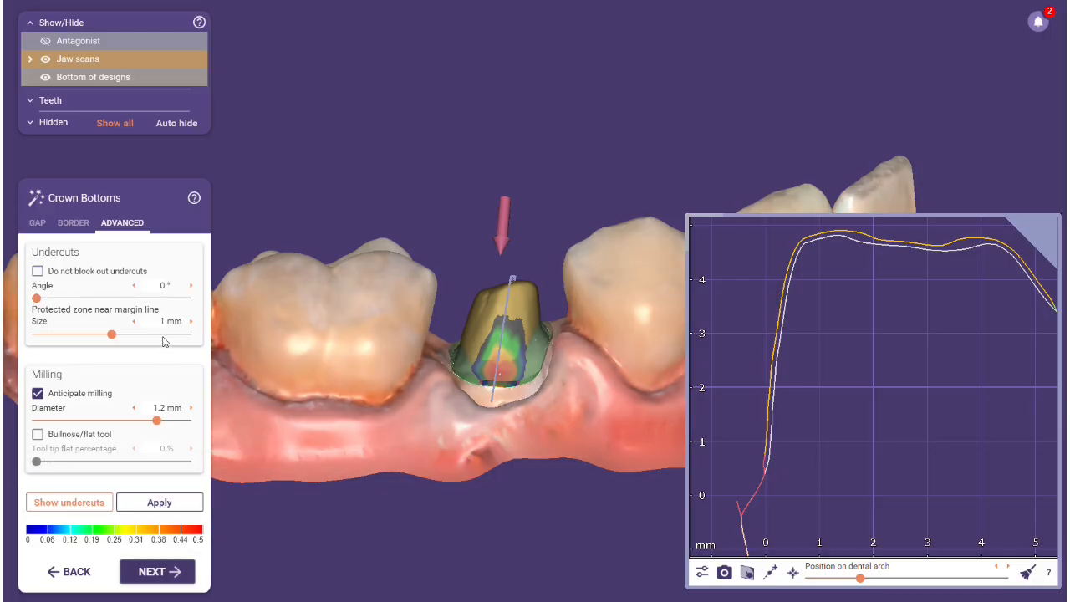
left_click(165, 318)
left_click(153, 403)
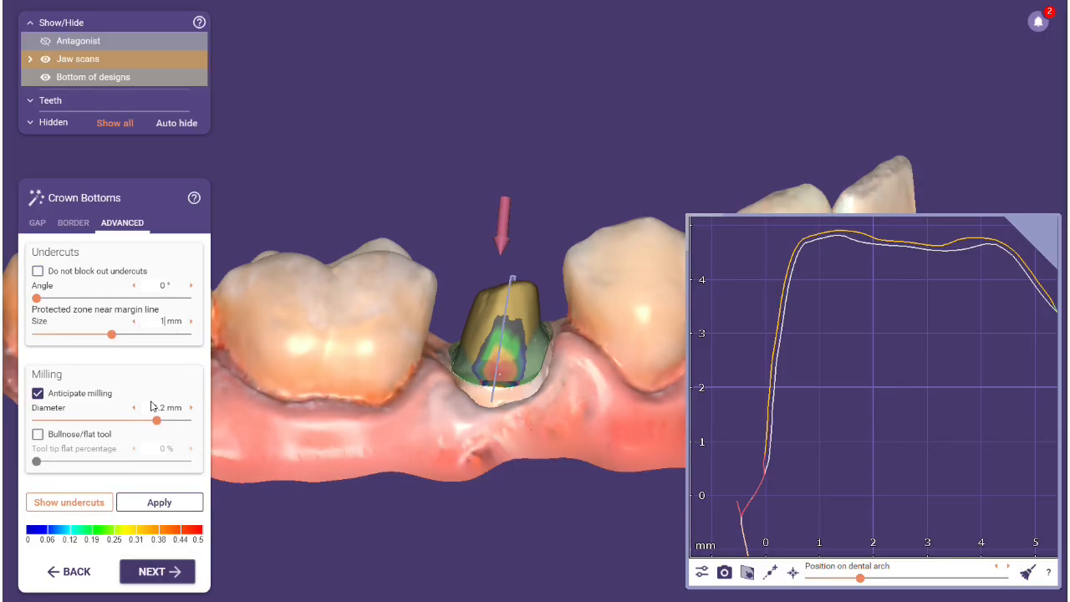
left_click(165, 505)
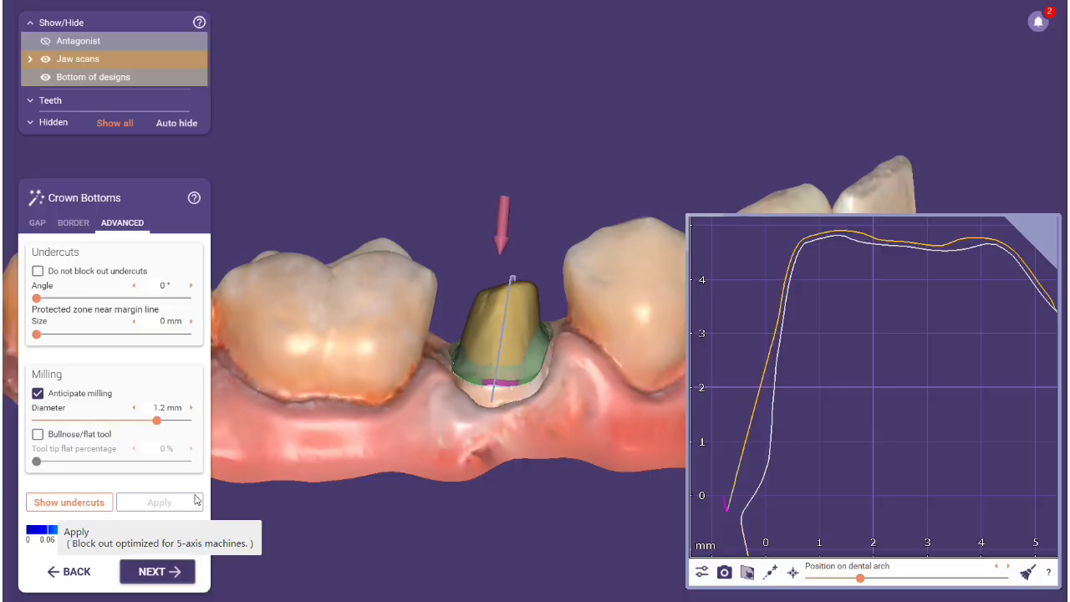
left_click(37, 271)
left_click(161, 503)
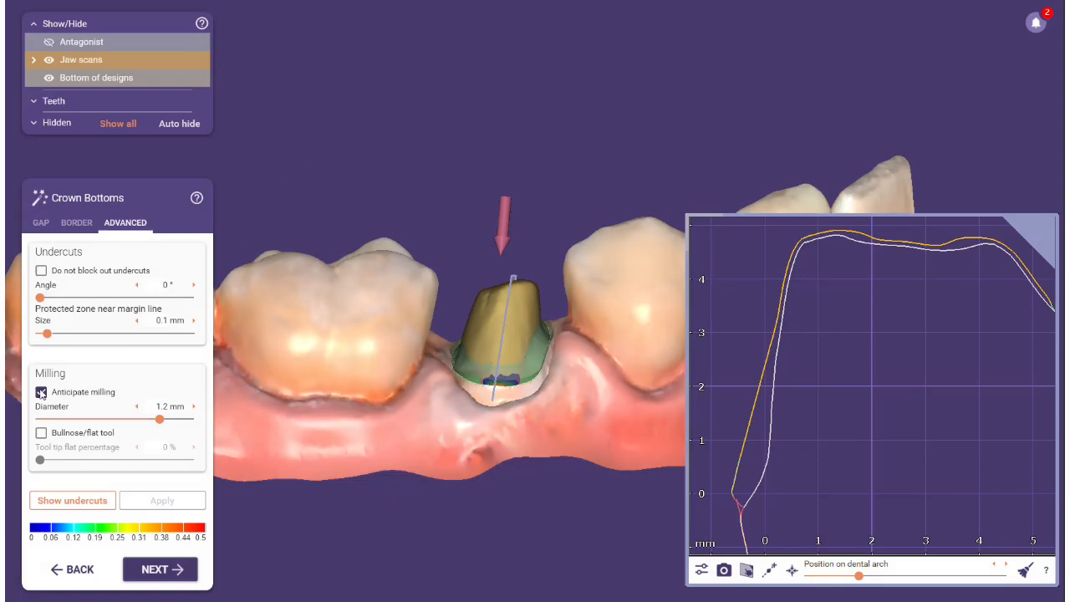
- Try the crown bottom without anticipating milling, then restore milling anticipation and apply it
left_click(41, 392)
left_click(163, 502)
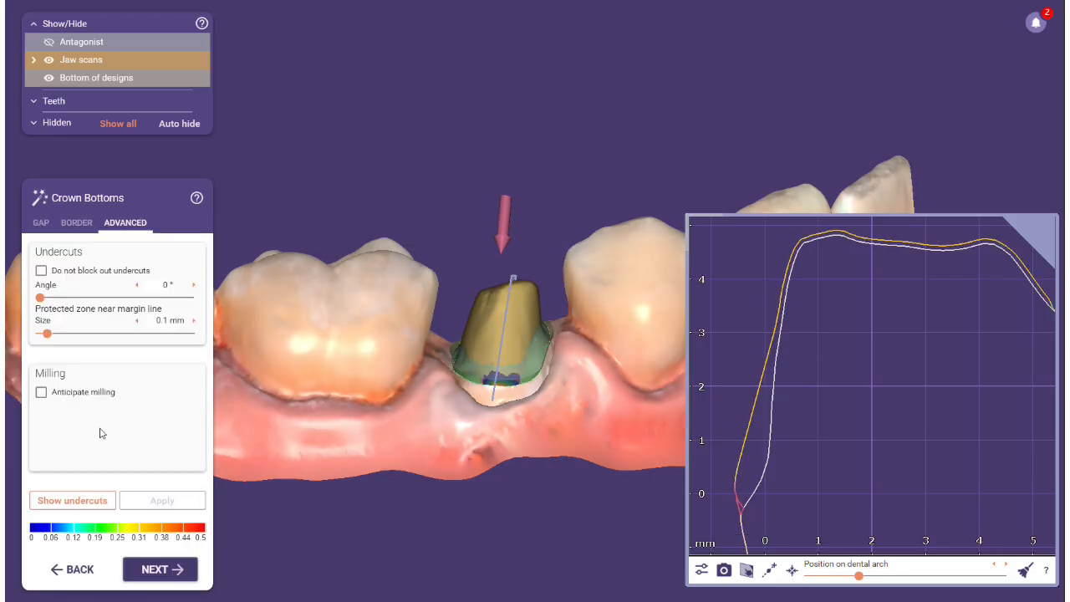
left_click(41, 392)
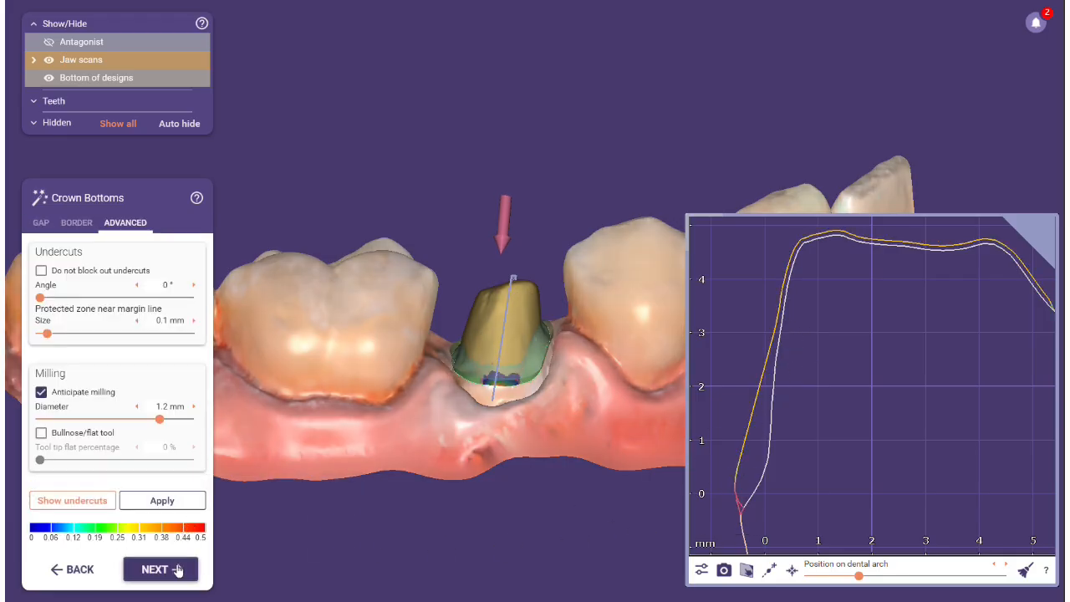
left_click(163, 500)
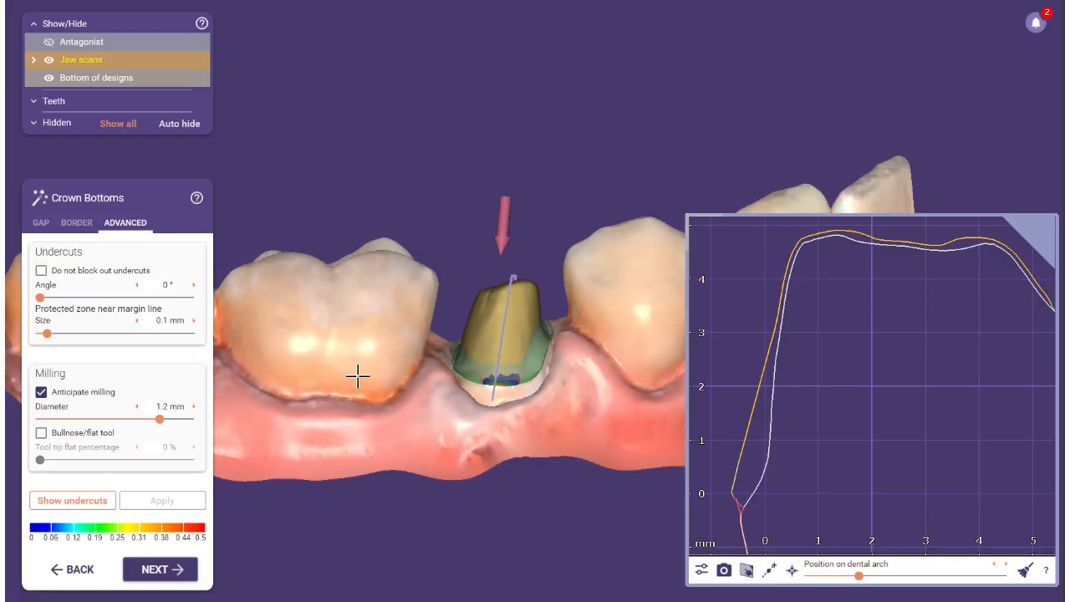
- Try a milling tool diameter of 1.5 mm and apply it to the crown bottom
left_click_drag(160, 418, 194, 420)
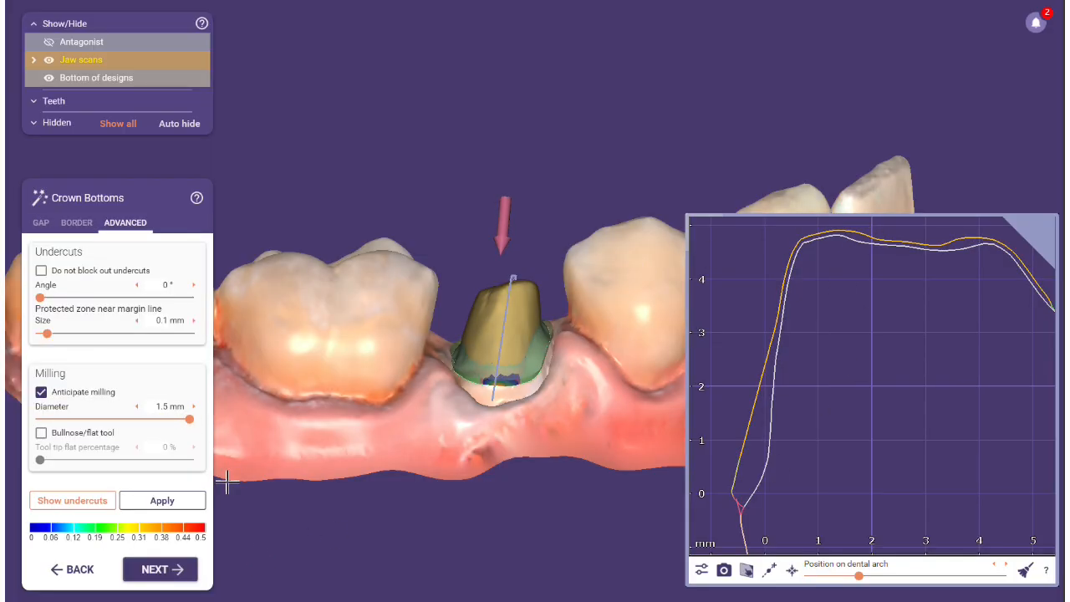
left_click(162, 500)
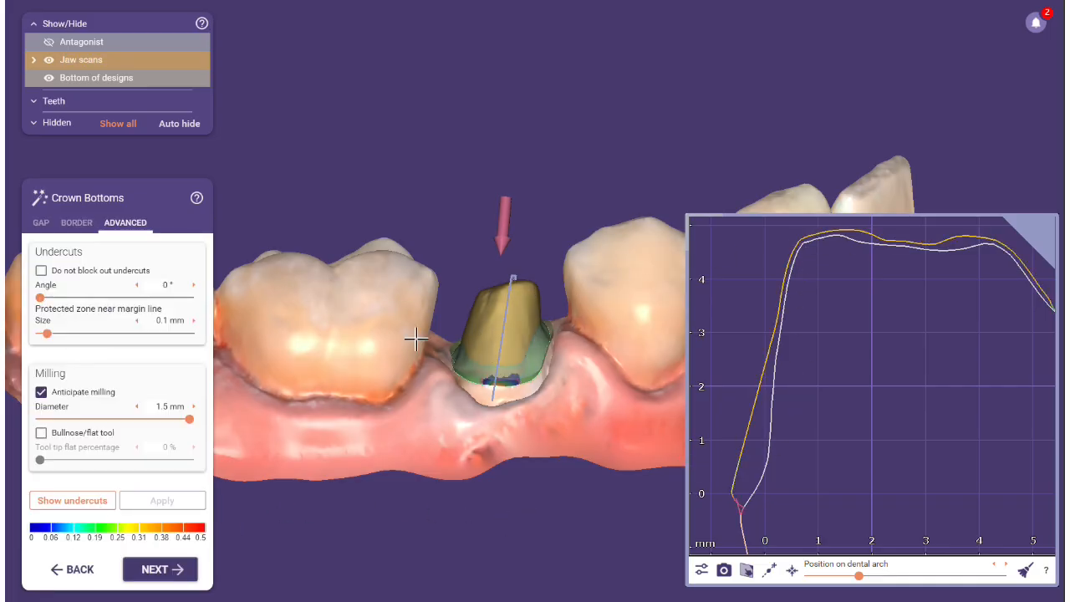
- Try the bullnose/flat tool option with tool tip flat percentages of 0 % and 100 %, applying each
left_click(41, 432)
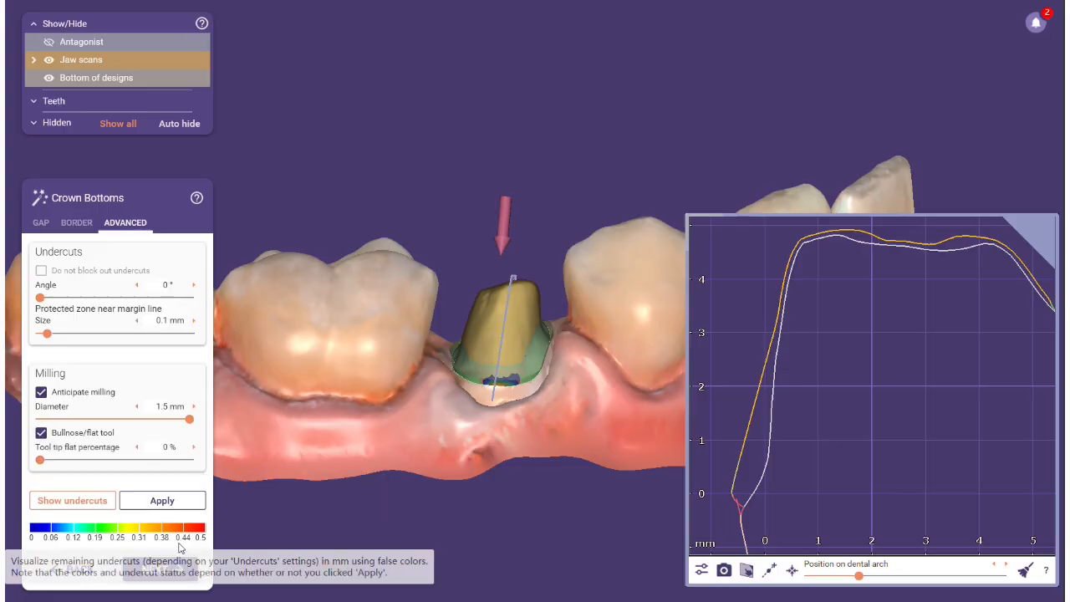
left_click(159, 500)
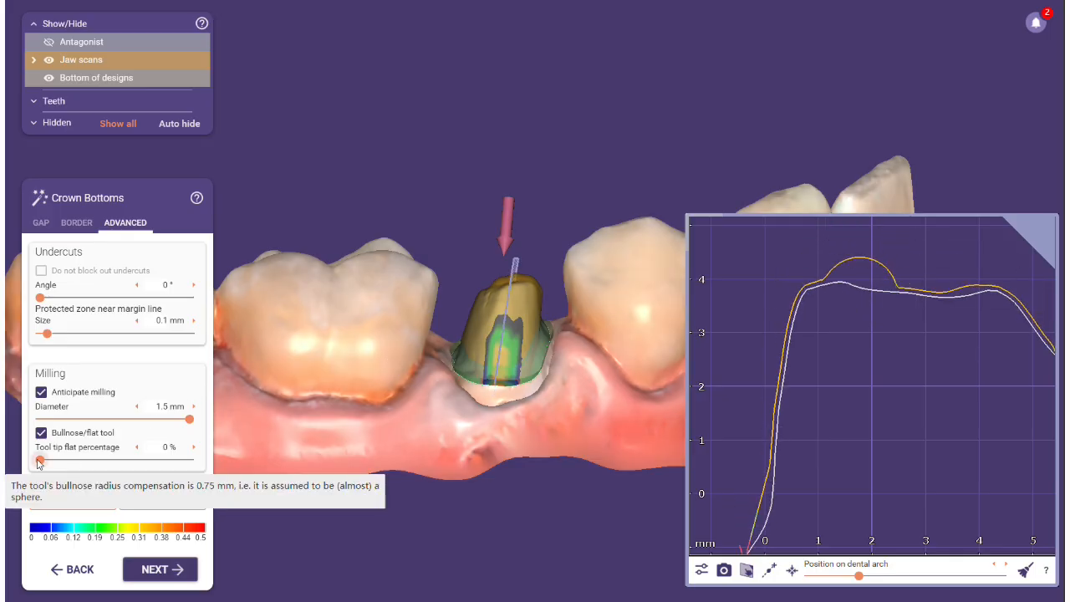
left_click_drag(40, 459, 224, 482)
left_click(171, 503)
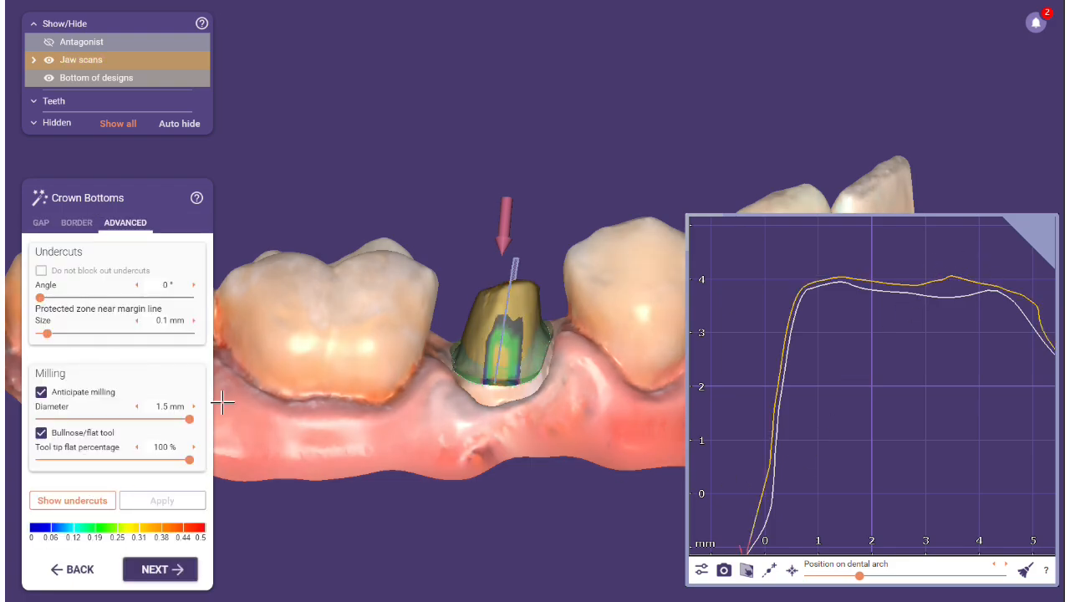
- Try a 0.15 mm milling diameter with the flat tool, then return it to 1.5 mm, applying each
left_click_drag(190, 427, 54, 422)
left_click(161, 500)
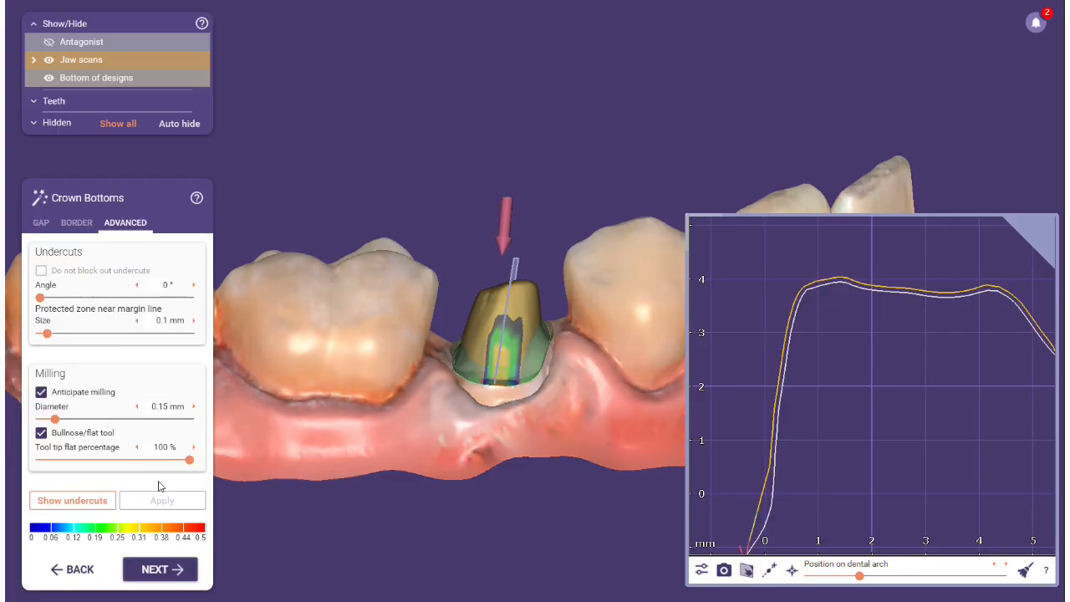
left_click_drag(55, 423, 219, 425)
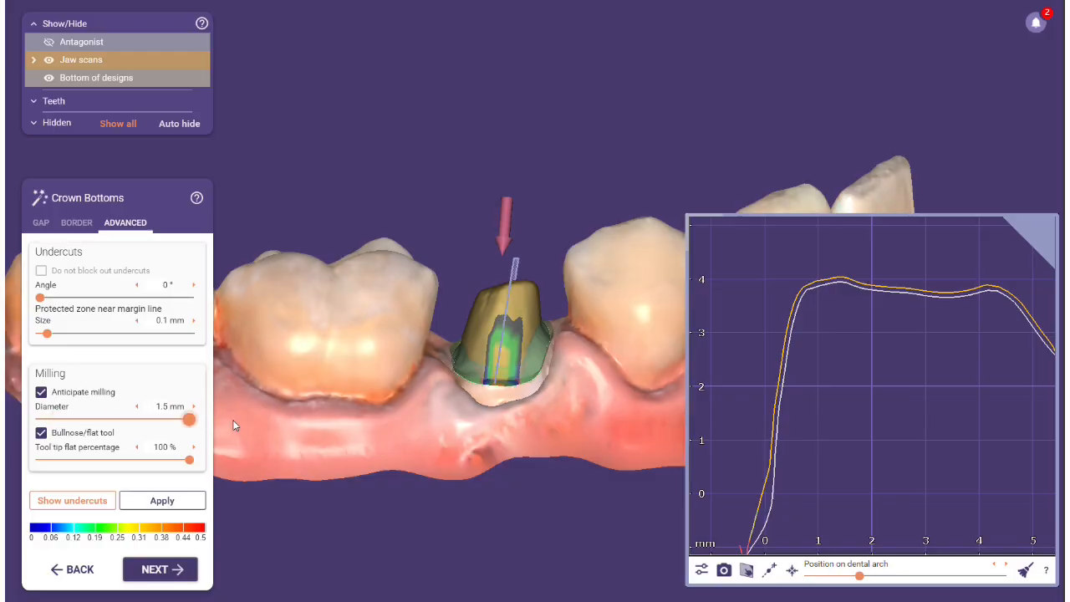
left_click(178, 500)
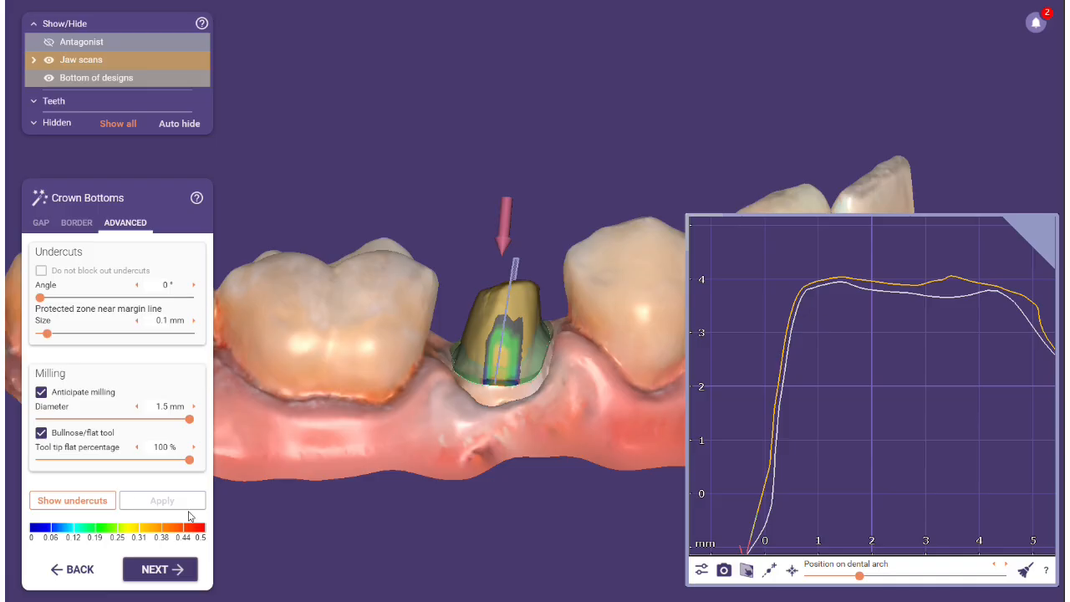
- Turn off the bullnose/flat tool and apply a milling diameter of 1.2 mm with milling anticipation on
left_click(42, 433)
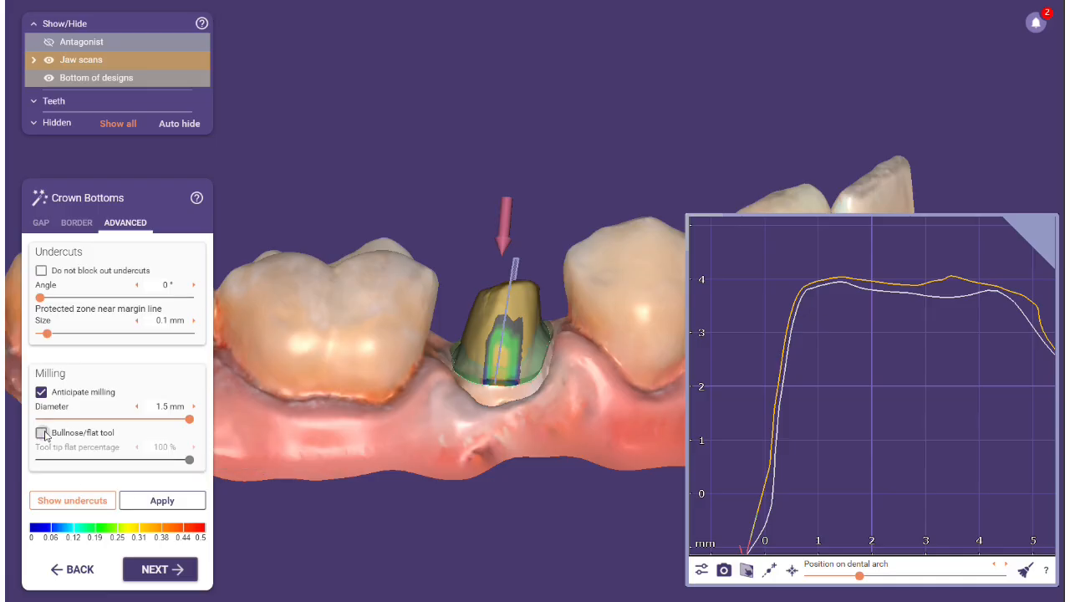
left_click(167, 500)
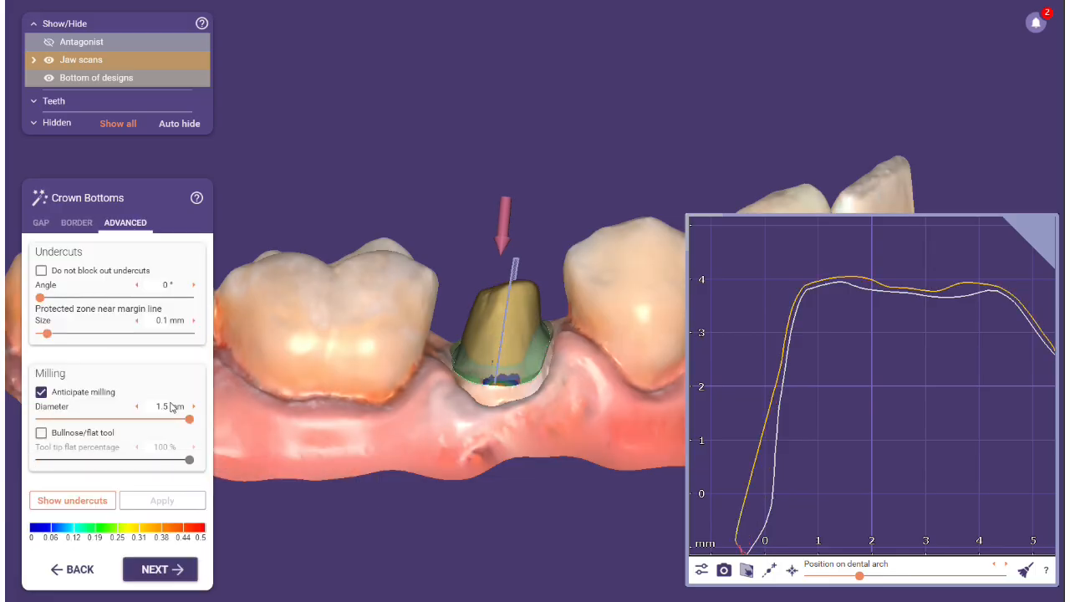
left_click(170, 406)
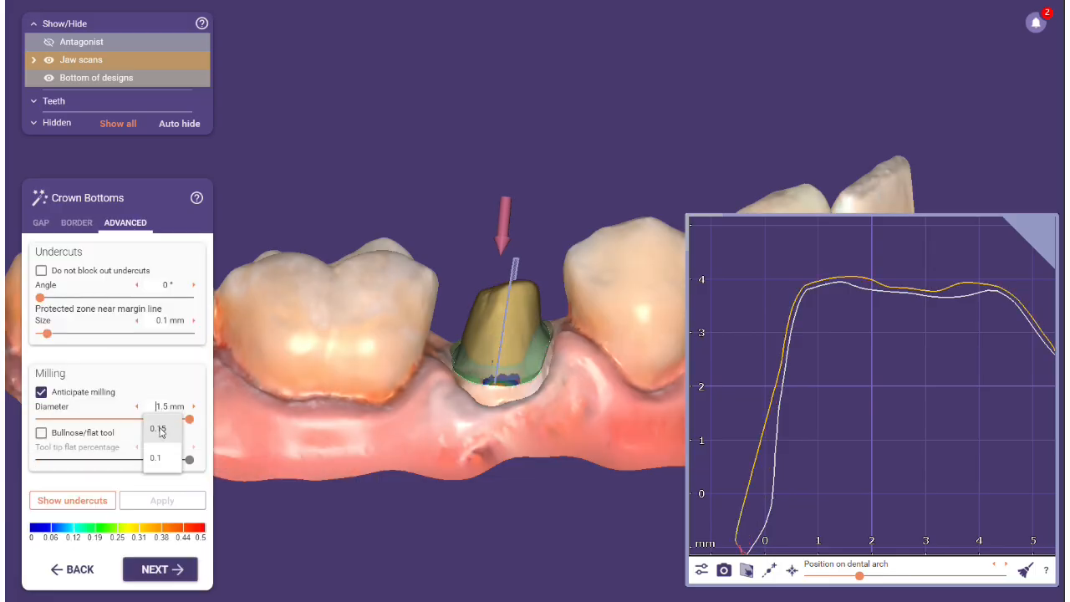
left_click(152, 386)
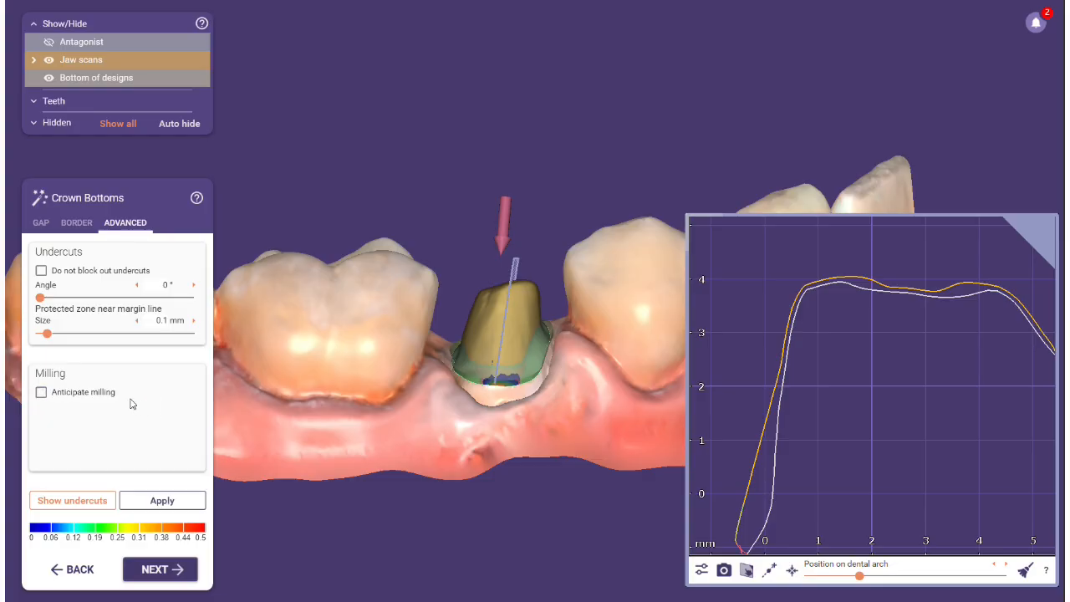
left_click(51, 392)
left_click(163, 406)
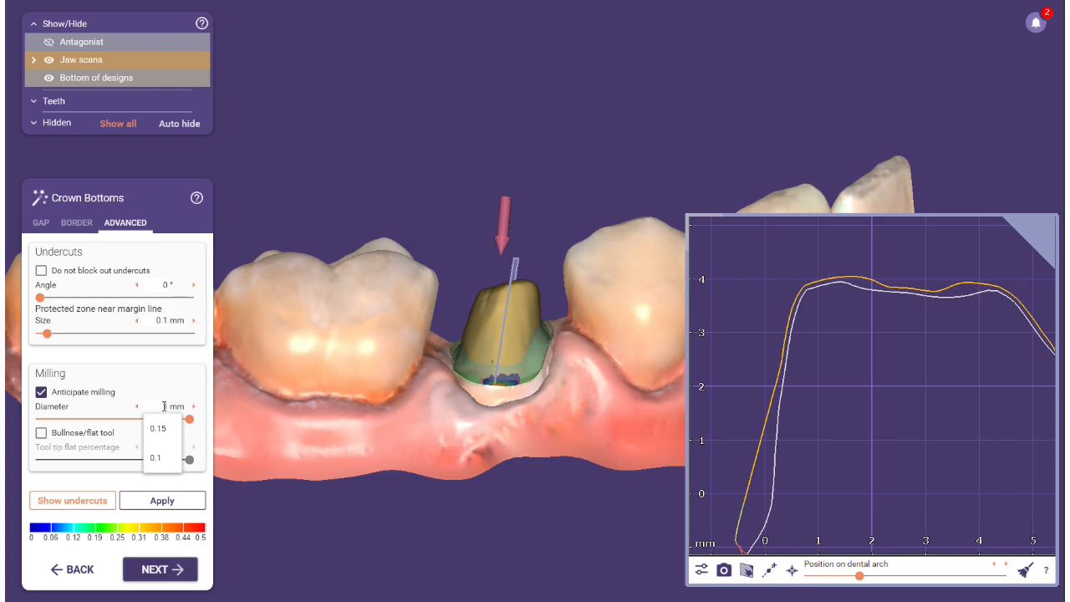
type("1")
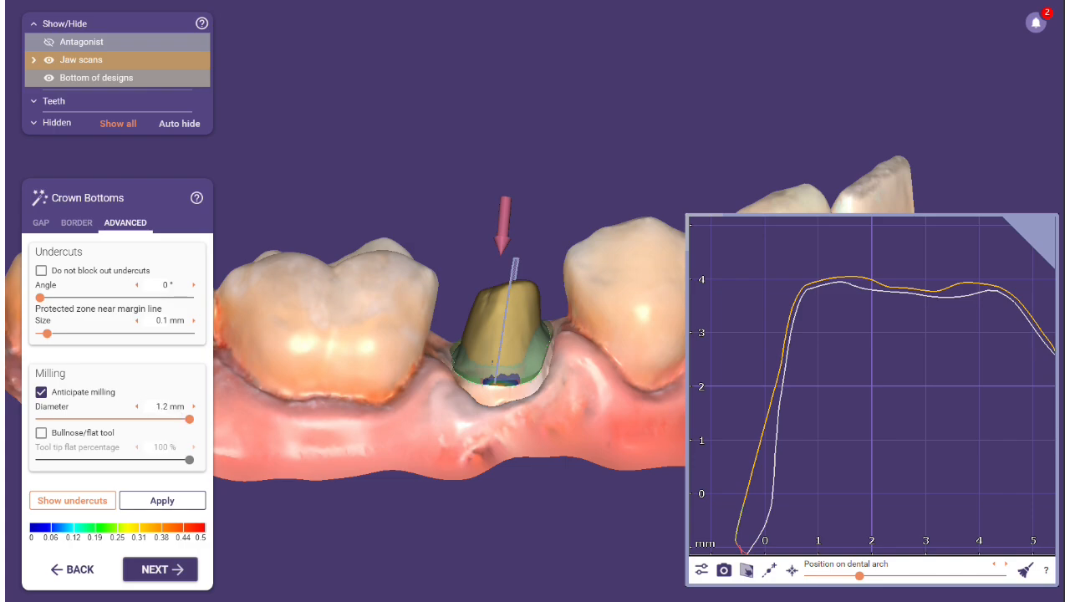
type(".2")
left_click(169, 502)
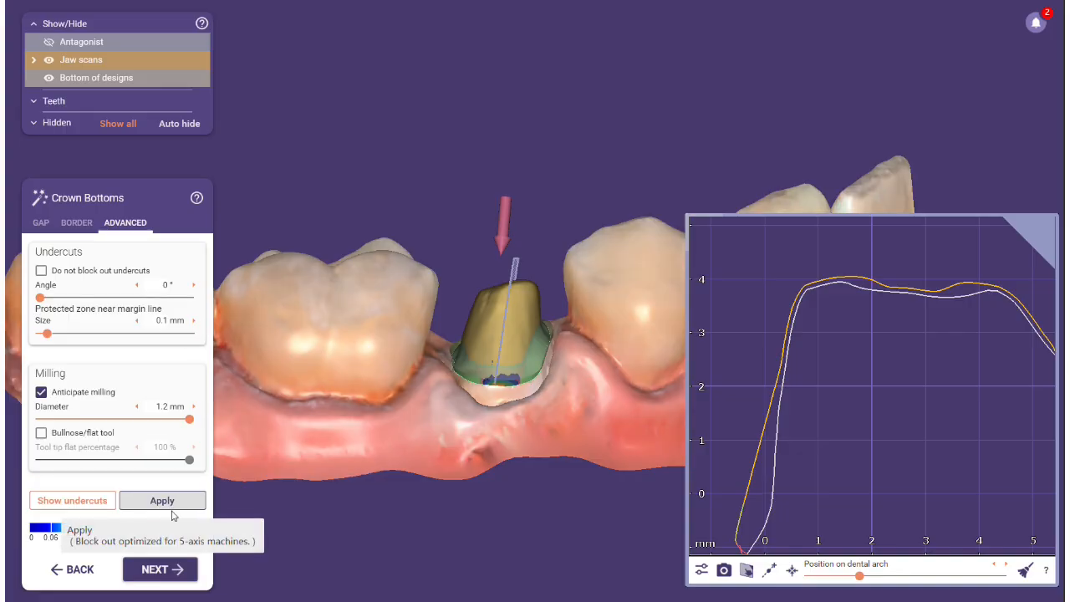